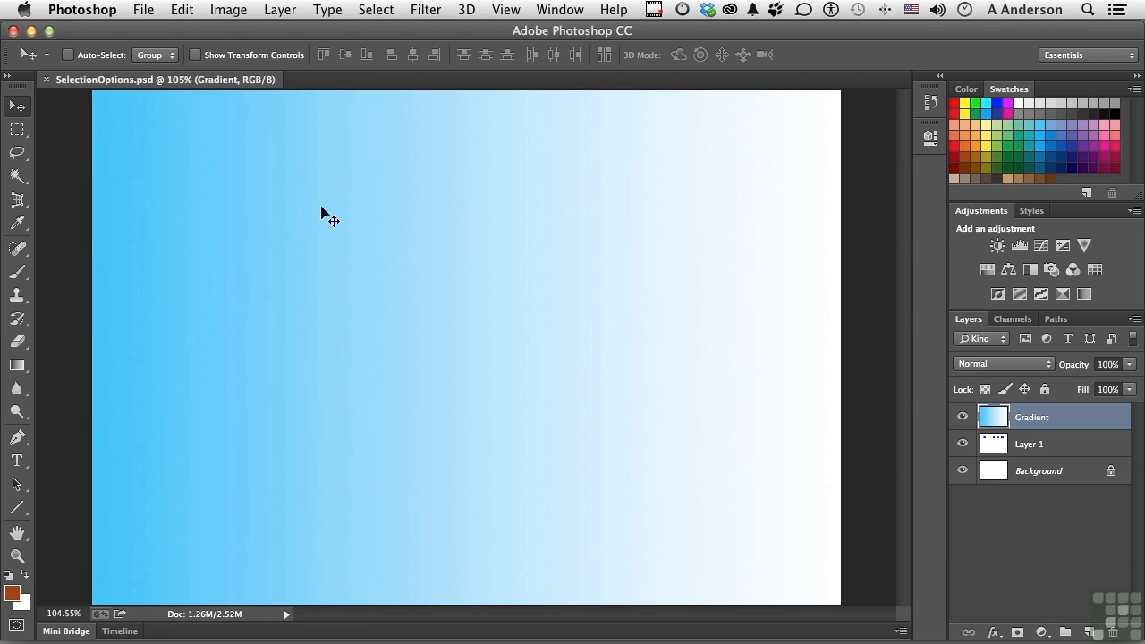
Step: Draw a wide rectangular marquee selection and a constrained square one in the gradient's upper-left area, clearing each of them
left_click(18, 132)
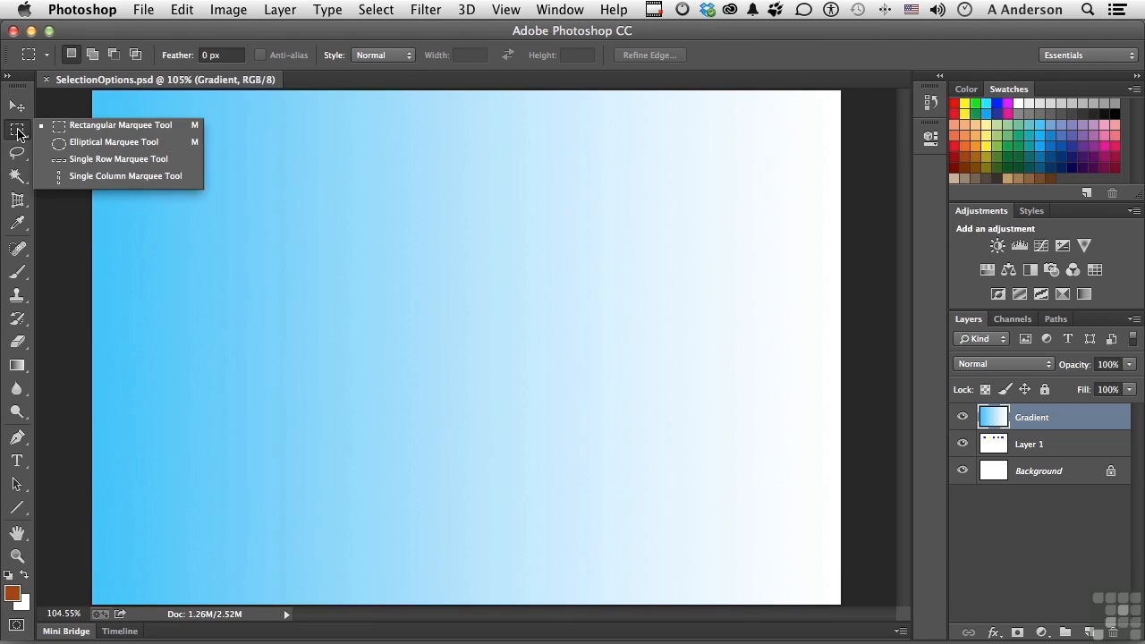
left_click(128, 129)
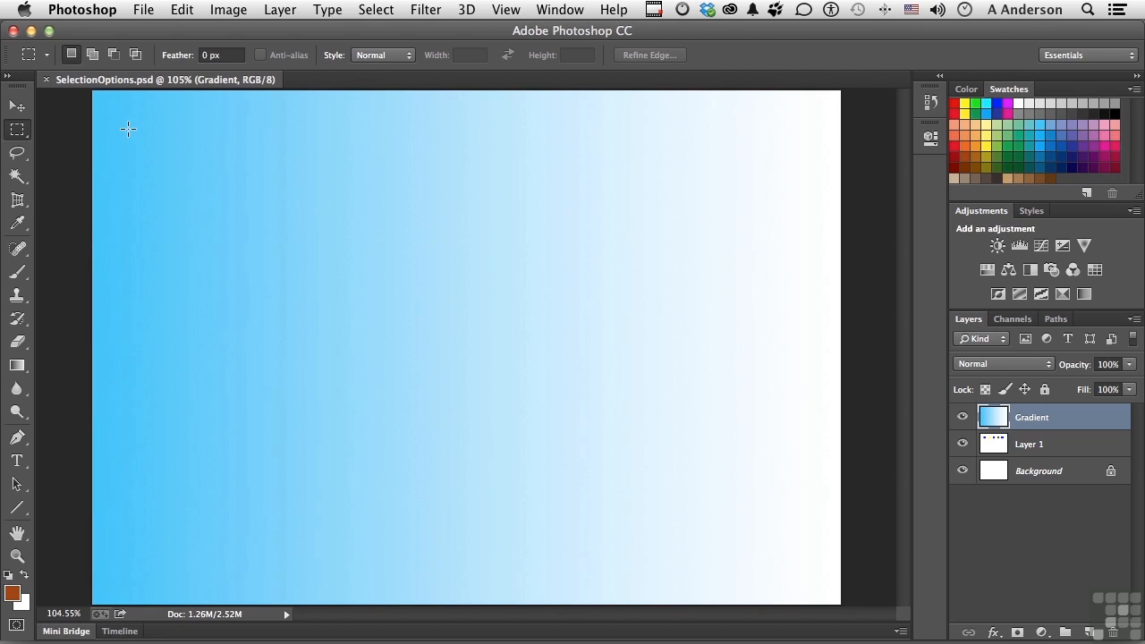
left_click_drag(154, 130, 452, 184)
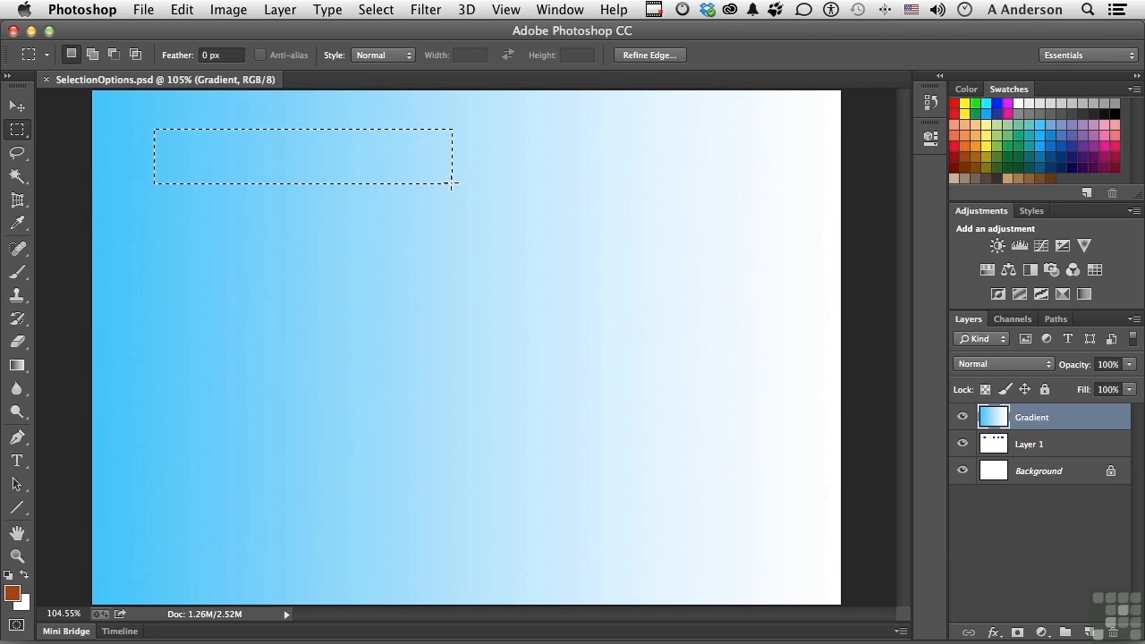
left_click(381, 240)
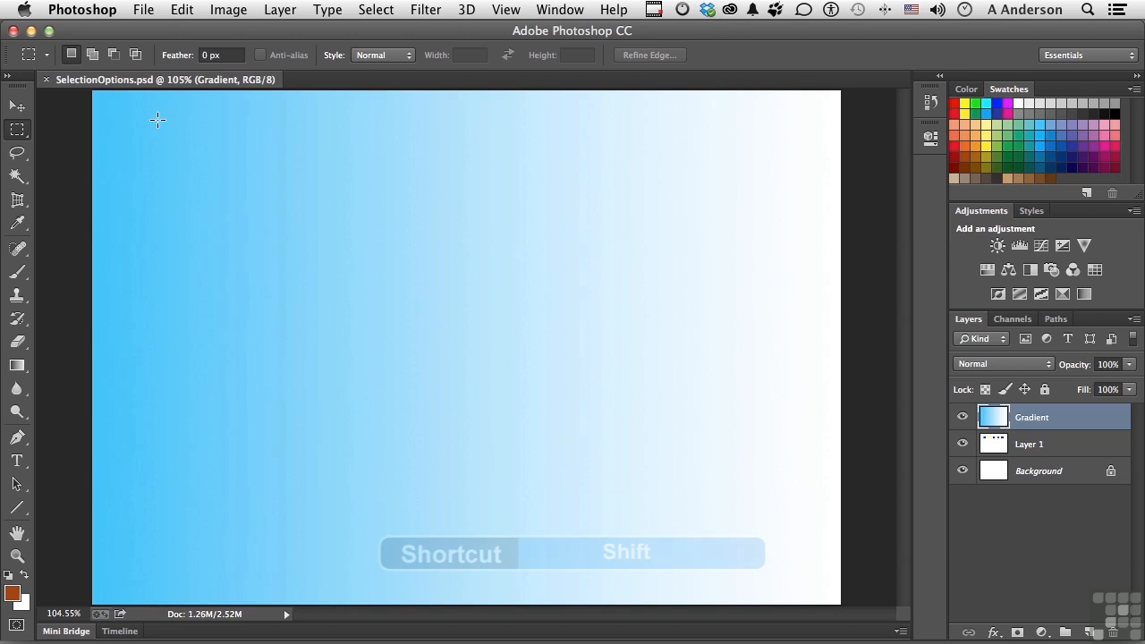
left_click_drag(157, 119, 295, 238)
left_click(295, 238)
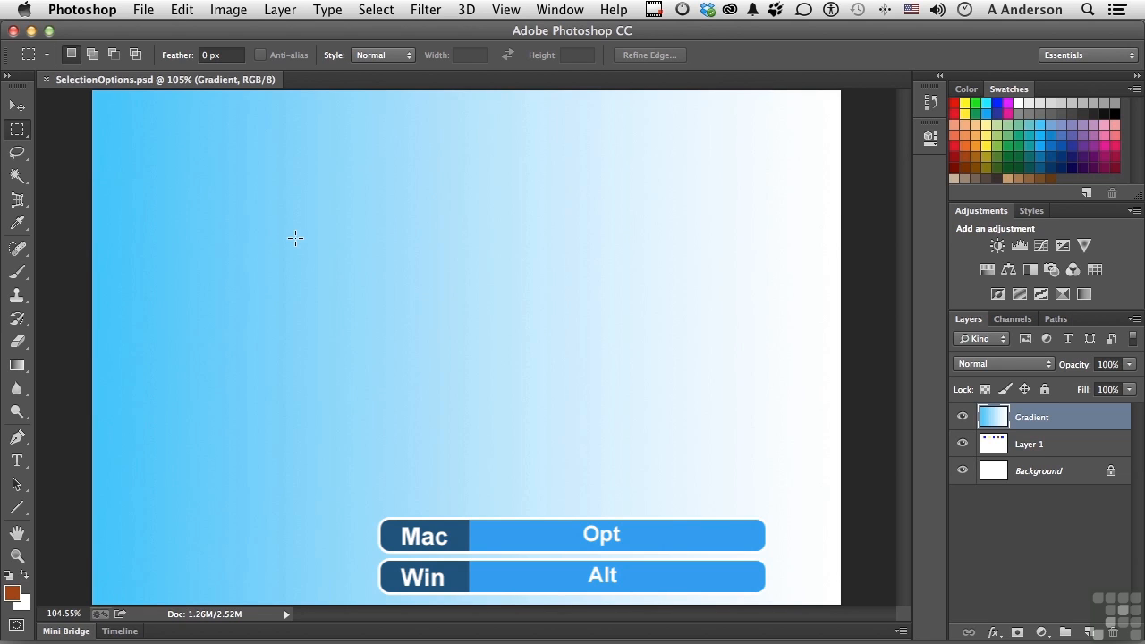
Step: Draw a square marquee selection outward from its center near the canvas's upper-left corner and add an overlapping rectangle at its lower-right corner
left_click_drag(214, 184, 286, 254)
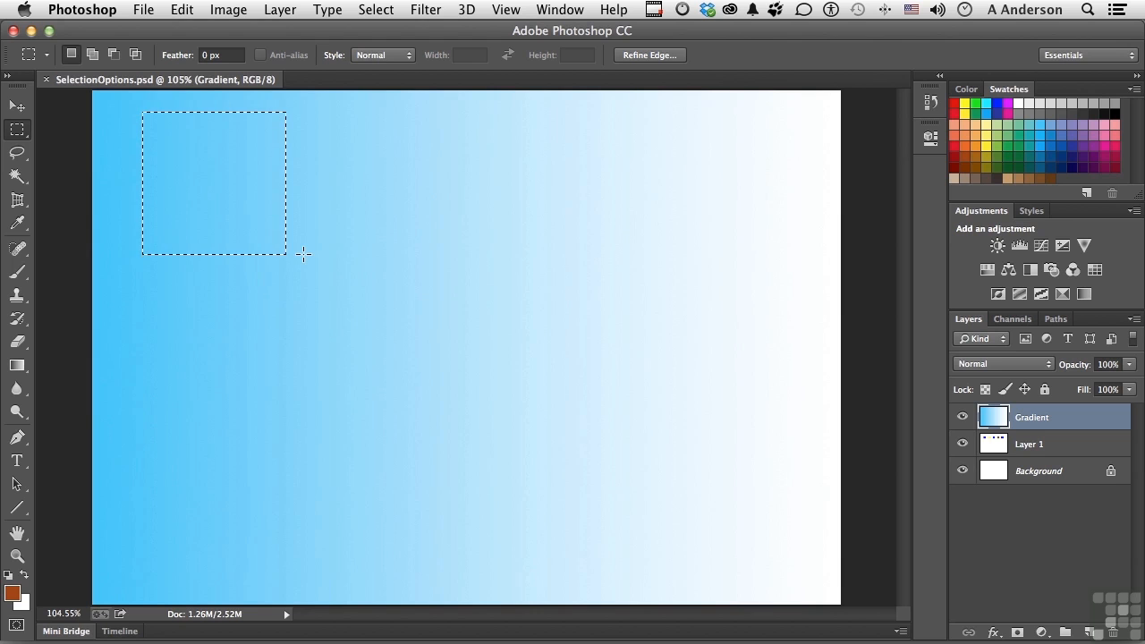
key("shift")
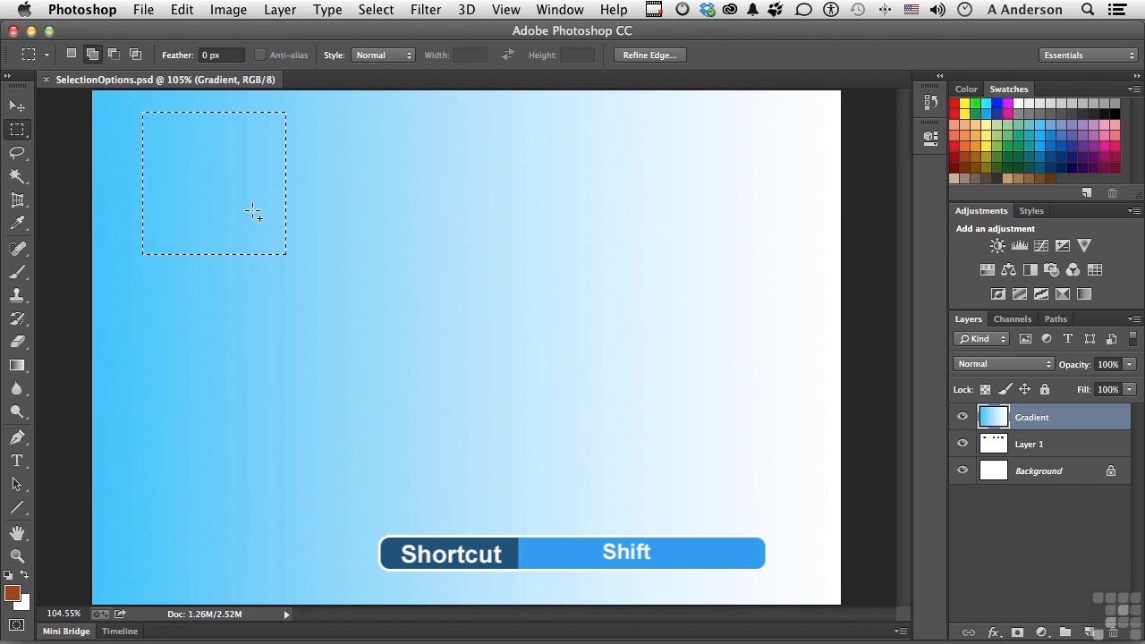
left_click_drag(238, 209, 373, 338)
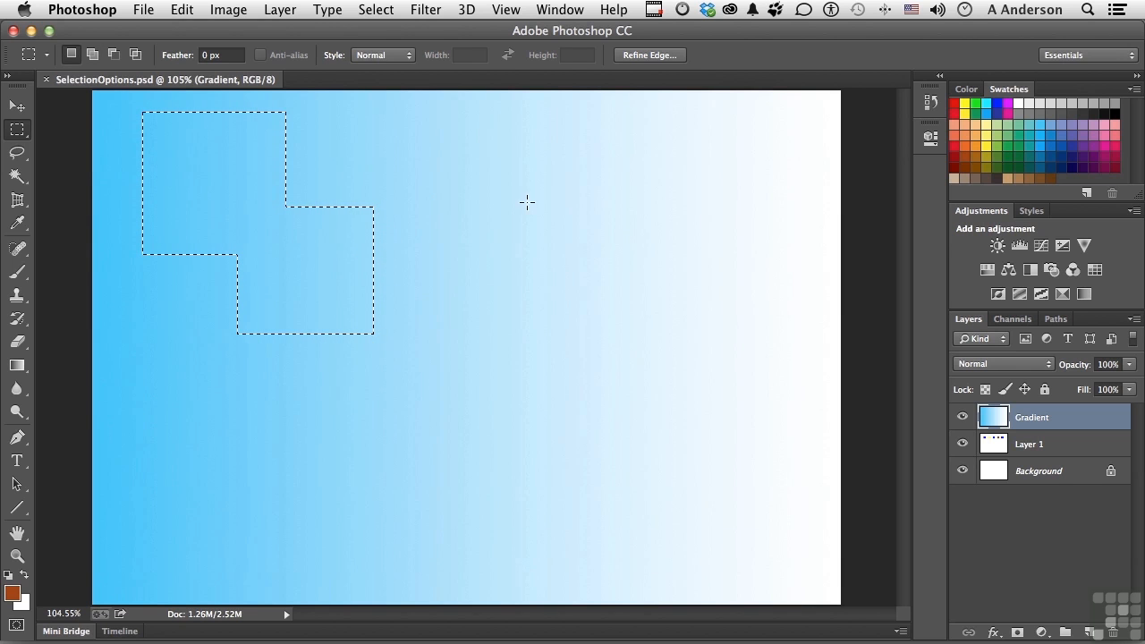
Step: Add a separate rectangle in the canvas's upper-right area and another one overlapping the lower-right corner of the stepped selection
key("shift")
left_click_drag(630, 140, 767, 257)
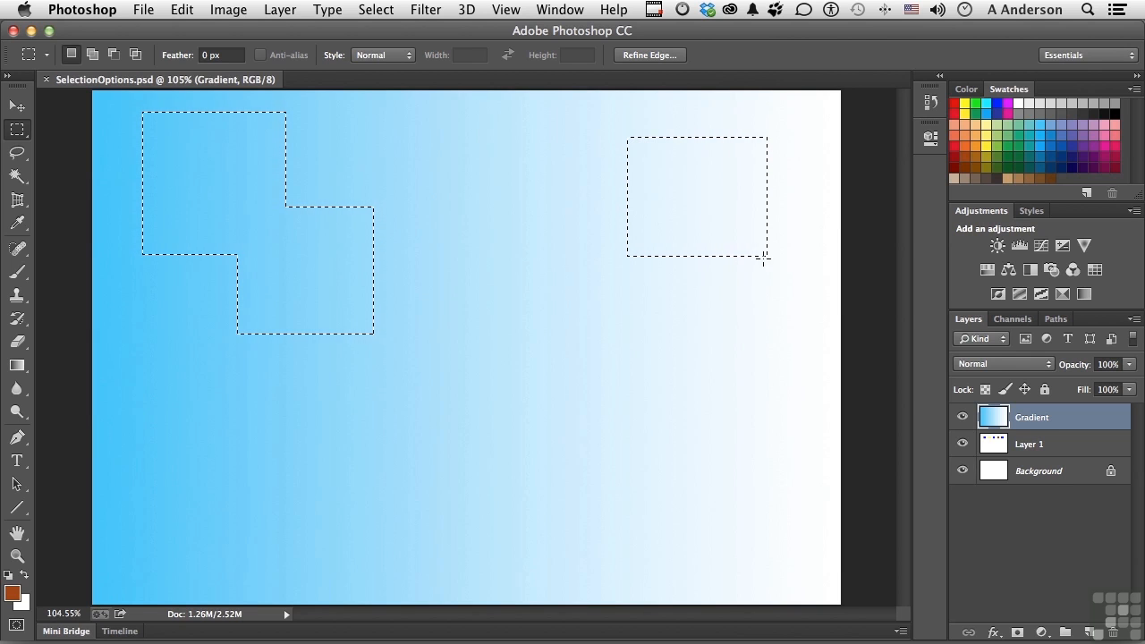
key("shift")
left_click_drag(338, 300, 472, 422)
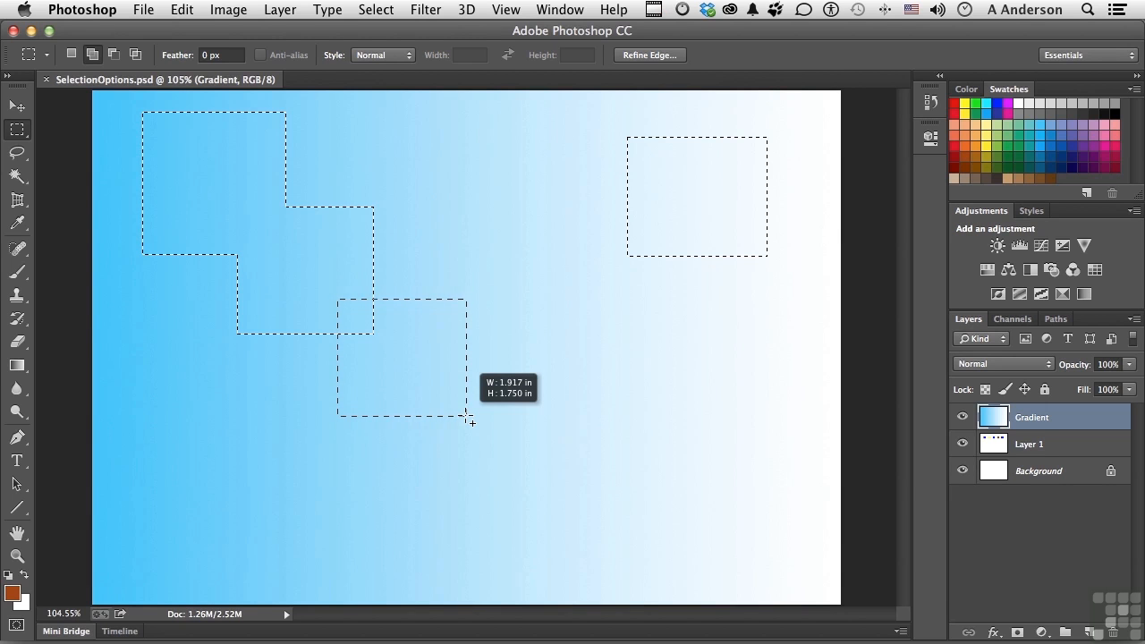
key("shift")
left_click_drag(467, 416, 490, 444)
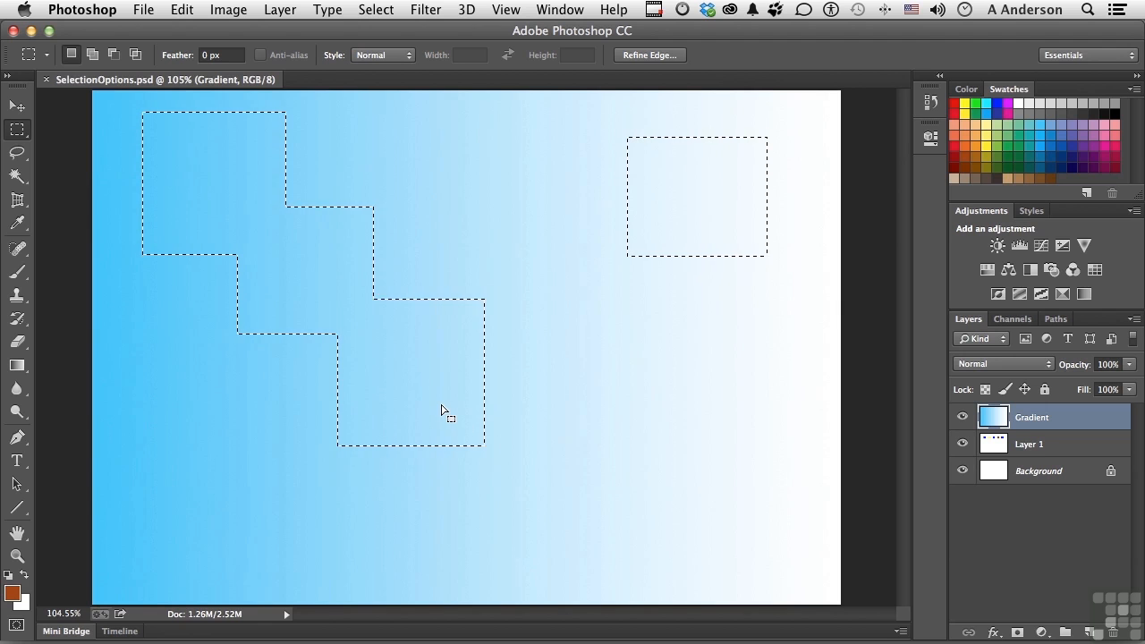
Step: Subtract the lower-right and upper-left corners from the stepped selection, and the upper-left corner from the separate rectangle
left_click_drag(439, 403, 538, 503)
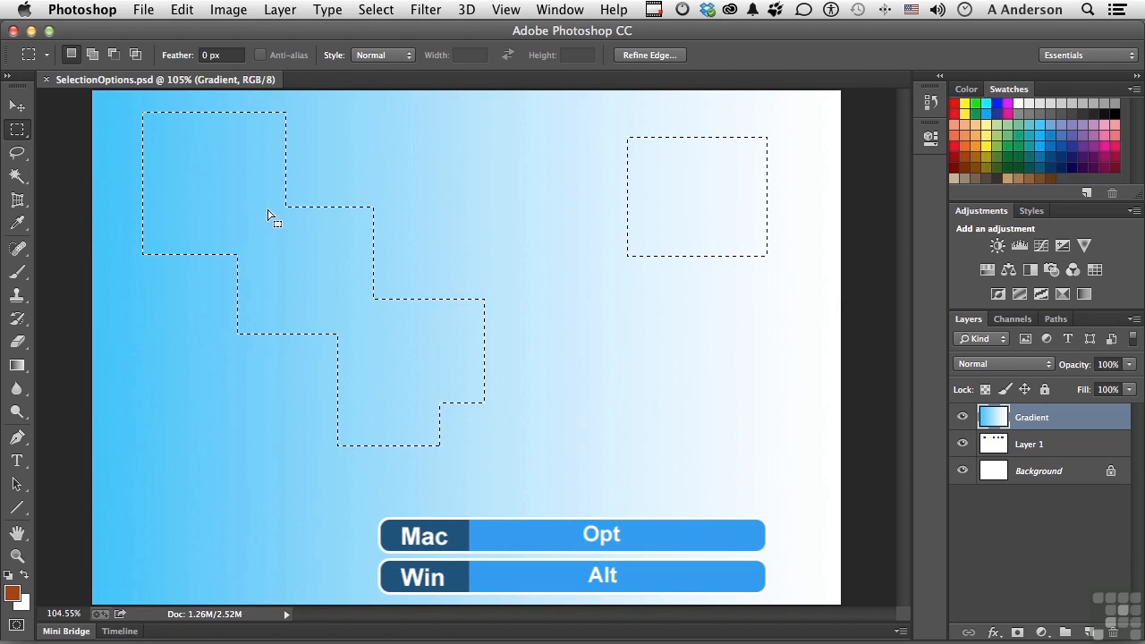
left_click_drag(182, 145, 123, 95)
left_click_drag(603, 114, 668, 179)
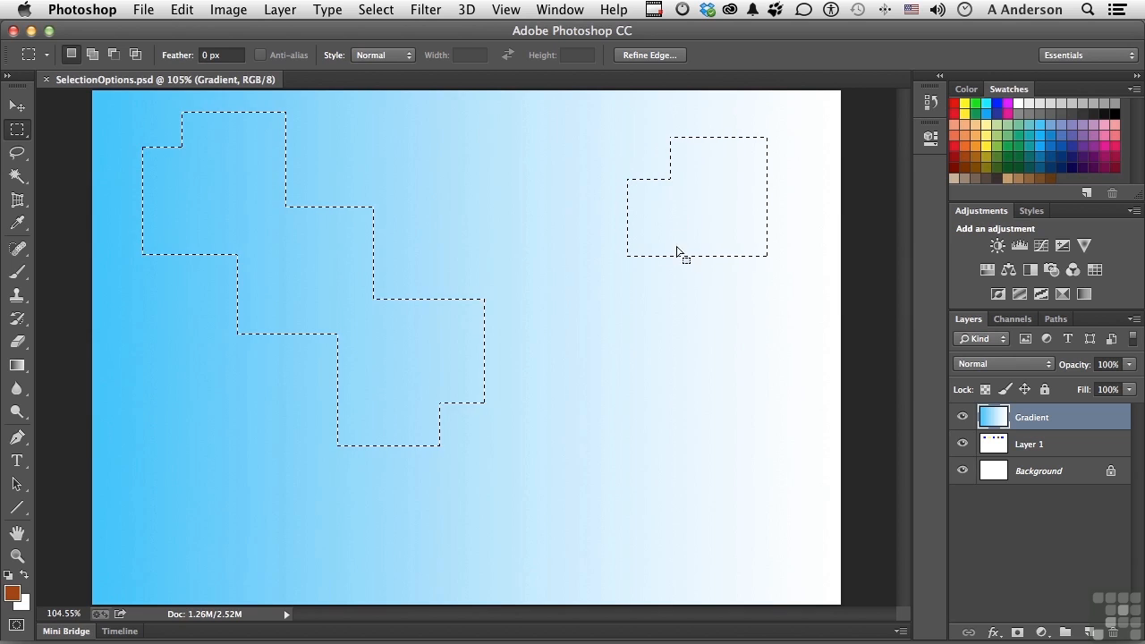
Step: Add a thin horizontal strip connecting the stepped selection to the separate one, and deselect everything
left_click_drag(342, 231, 669, 233)
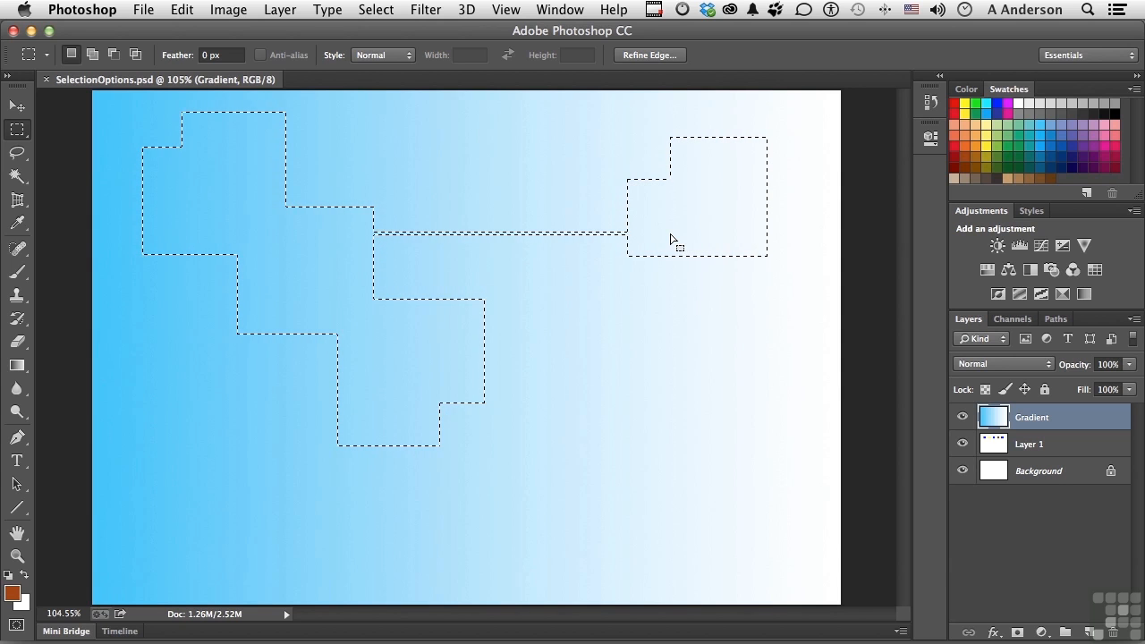
key("super+d")
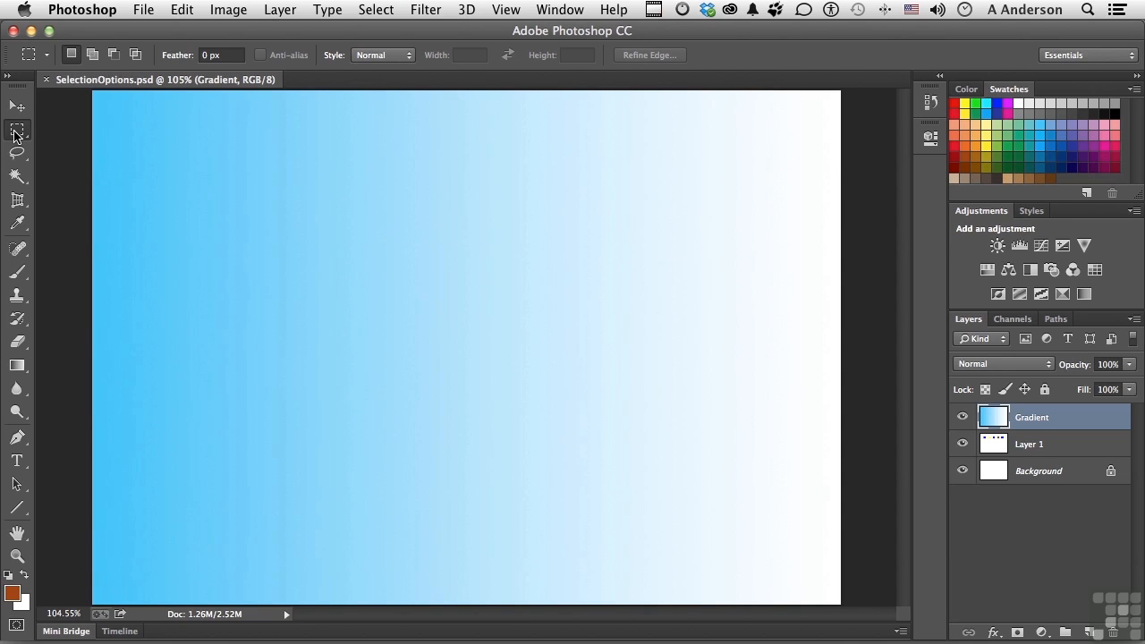
Step: Draw a circular selection about 2.6 in across from its center with the Elliptical Marquee tool, and deselect it
left_click(15, 136)
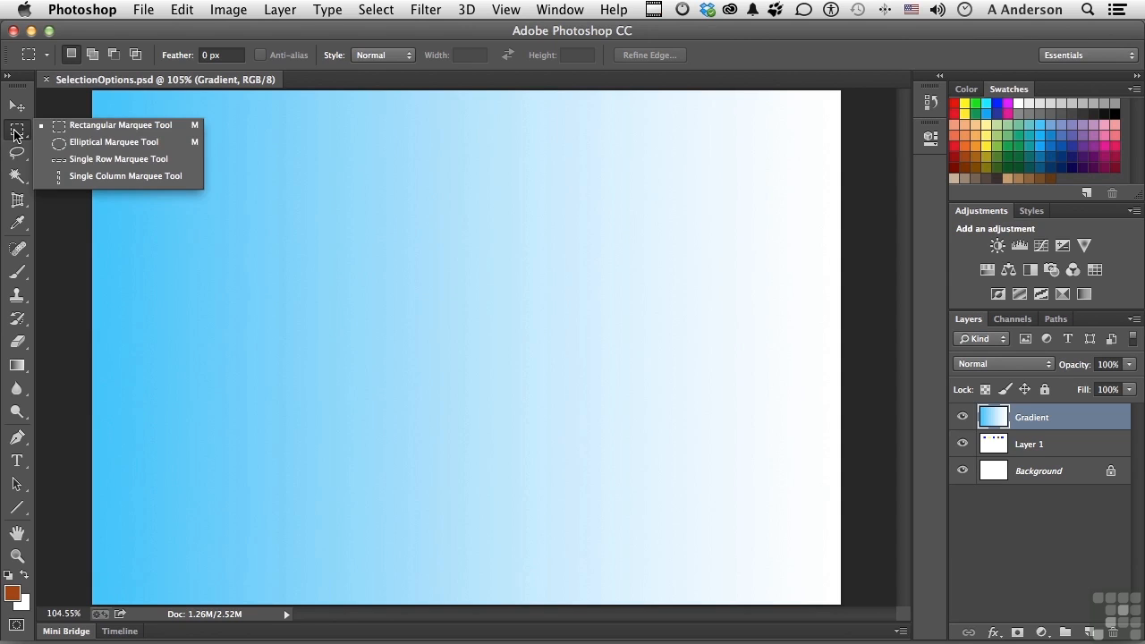
left_click(97, 145)
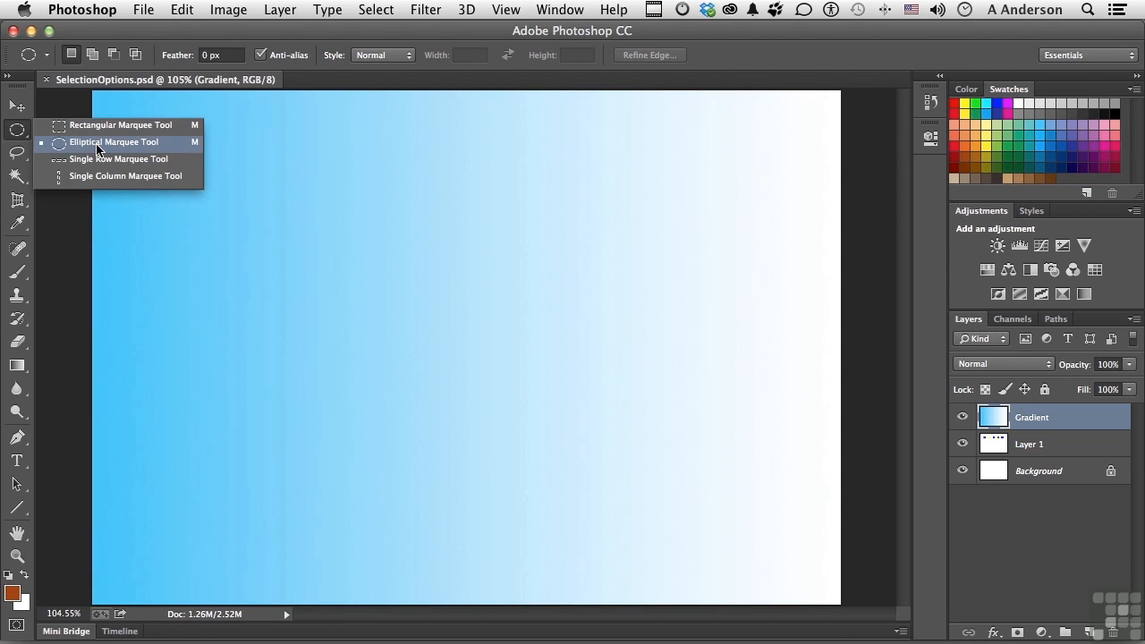
left_click_drag(229, 221, 315, 310)
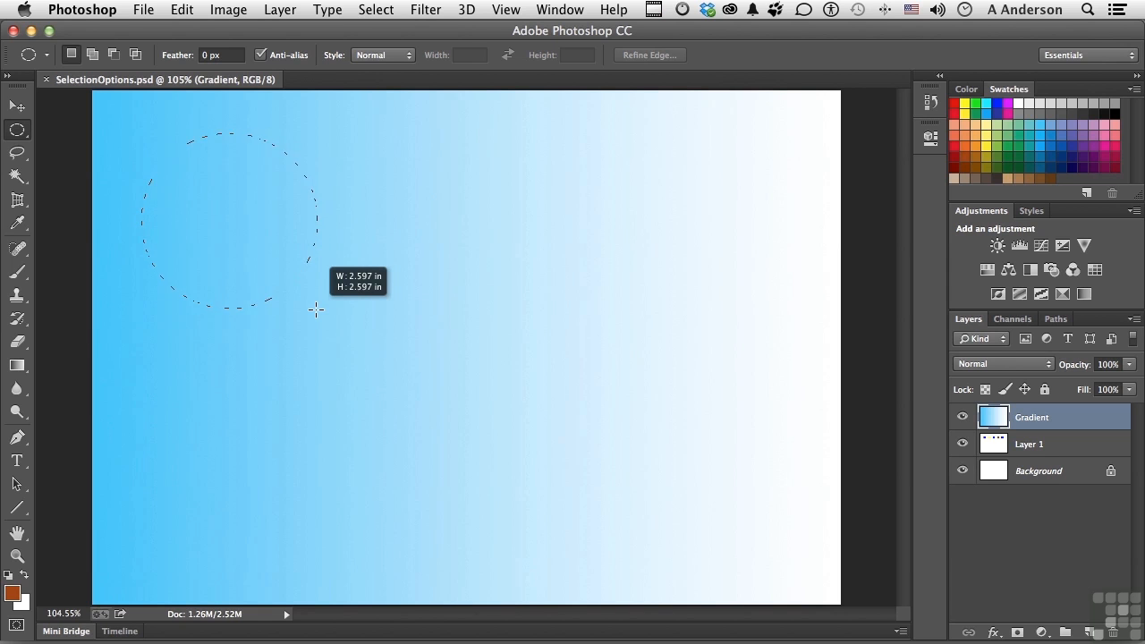
left_click_drag(316, 310, 316, 310)
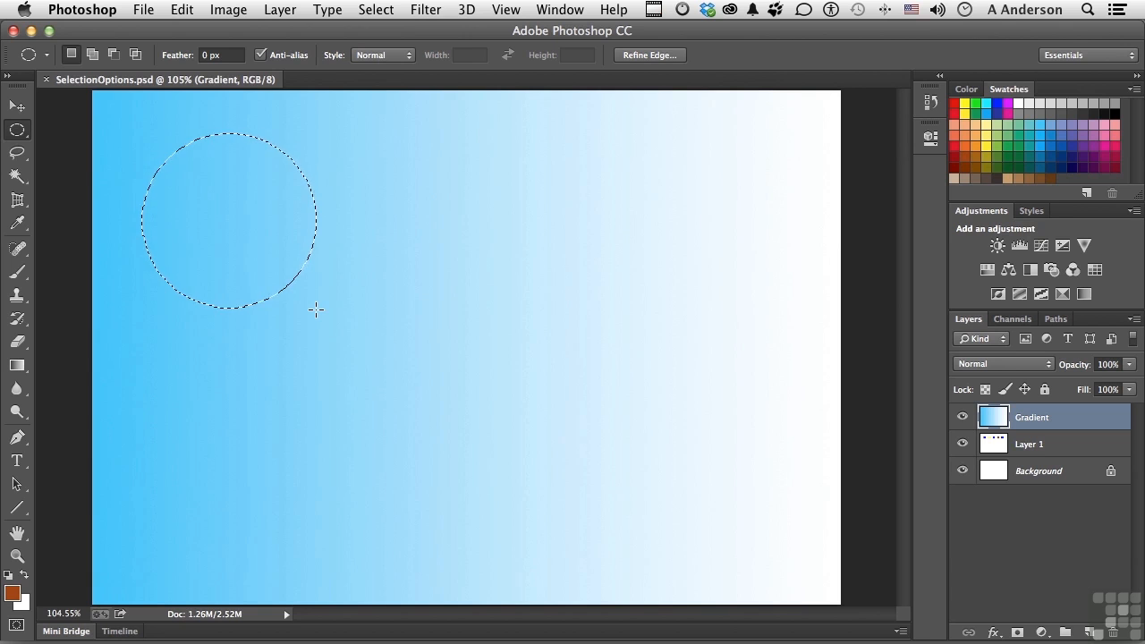
key("super+d")
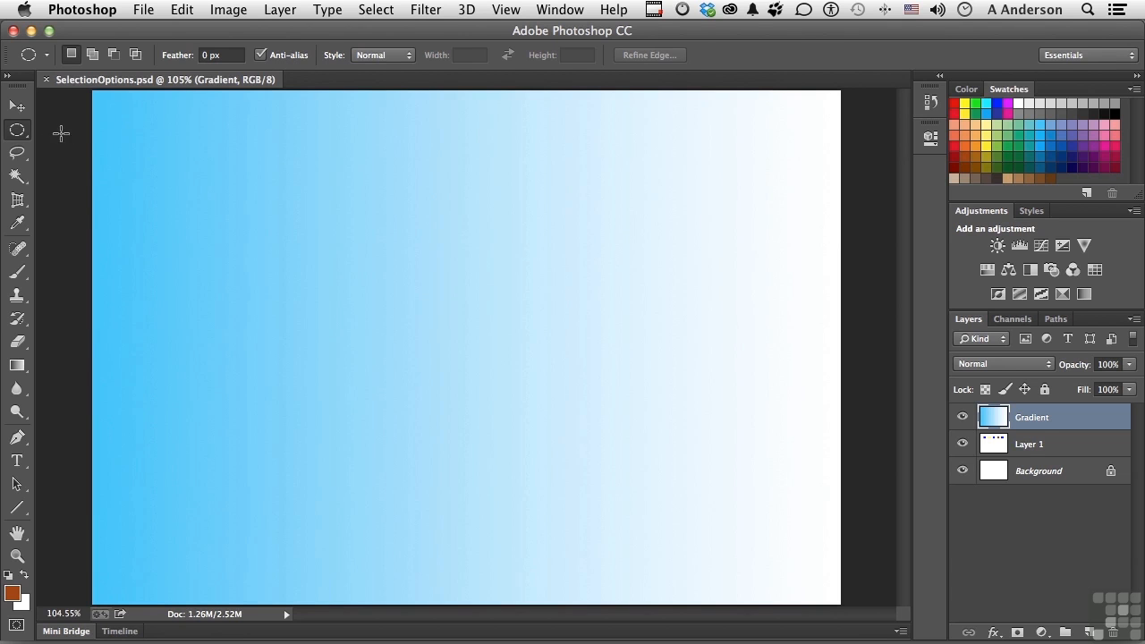
Step: Fill a rectangular marquee selection near the canvas's upper-left corner with the brown foreground color and deselect it
left_click(16, 132)
left_click(85, 125)
left_click_drag(217, 140, 325, 262)
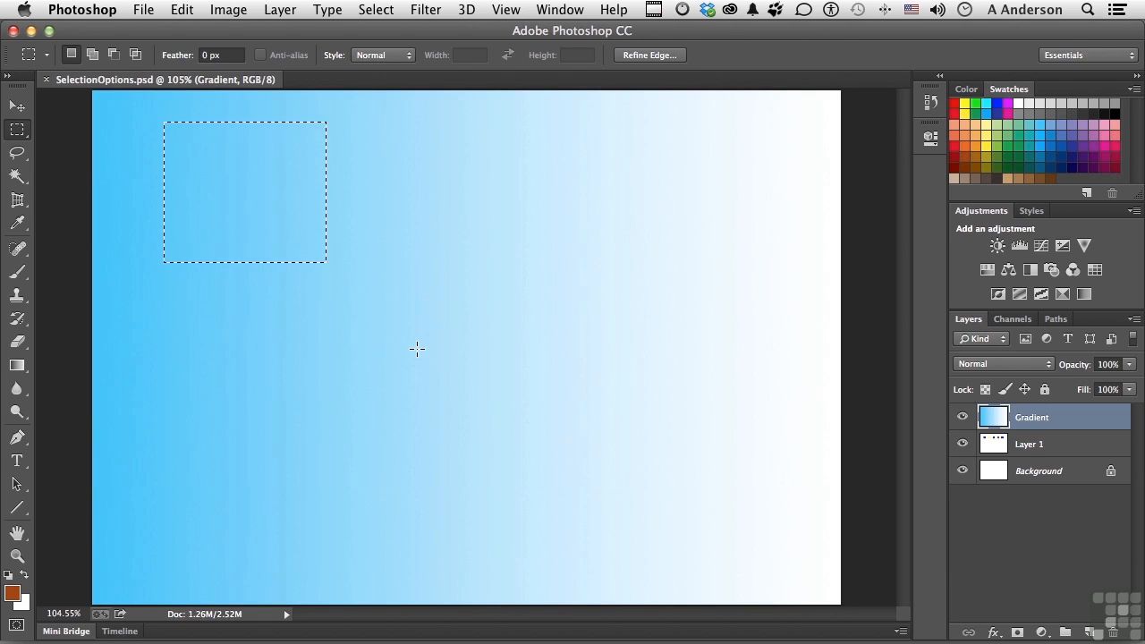
key("alt+BackSpace")
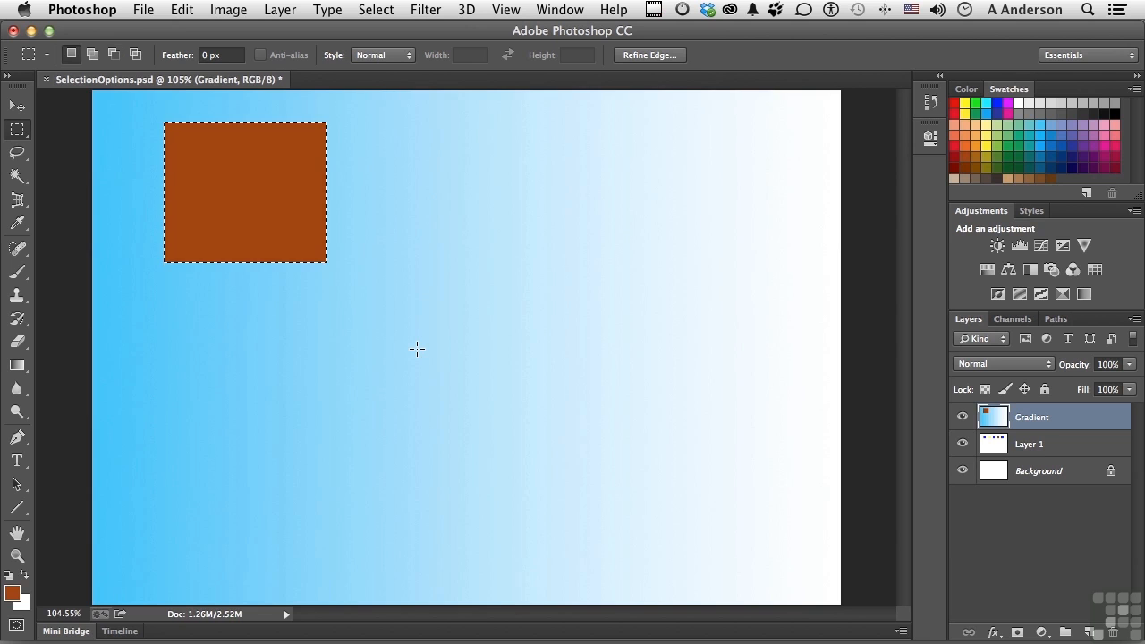
key("super+d")
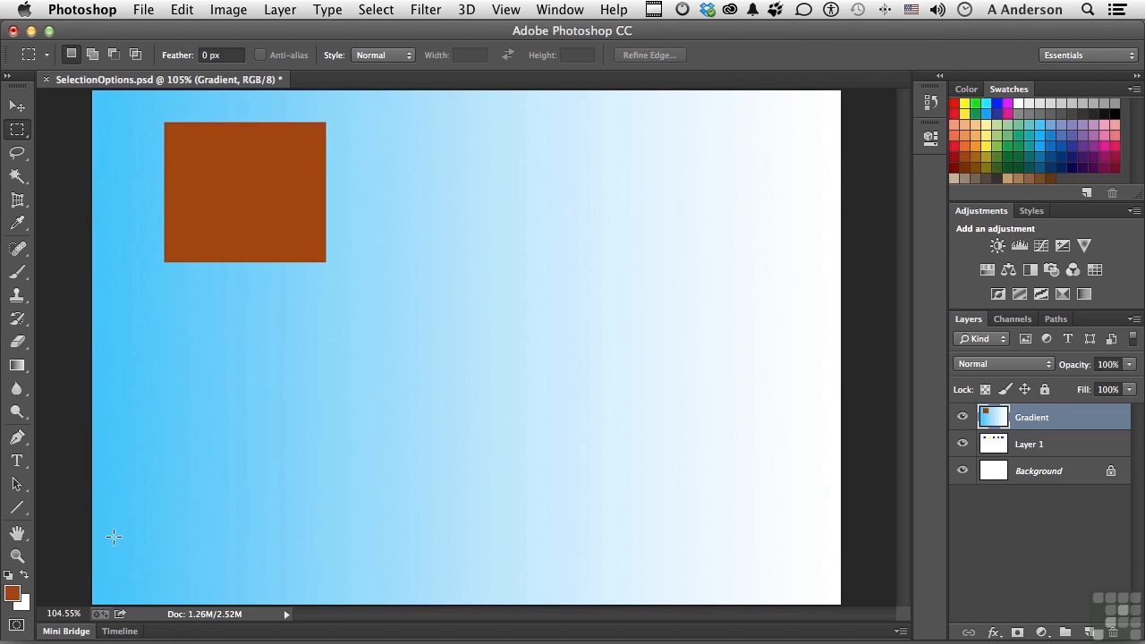
Step: Examine the pixels along the brown rectangle's edge at 3200% magnification, and return the view to 100%
left_click(17, 557)
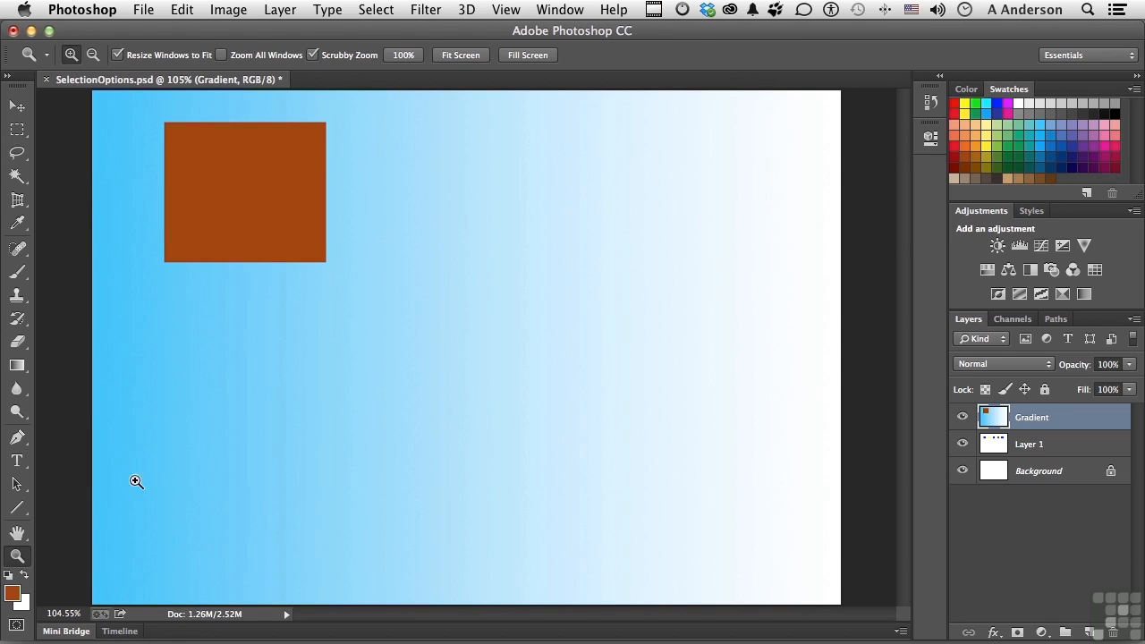
left_click_drag(310, 252, 275, 223)
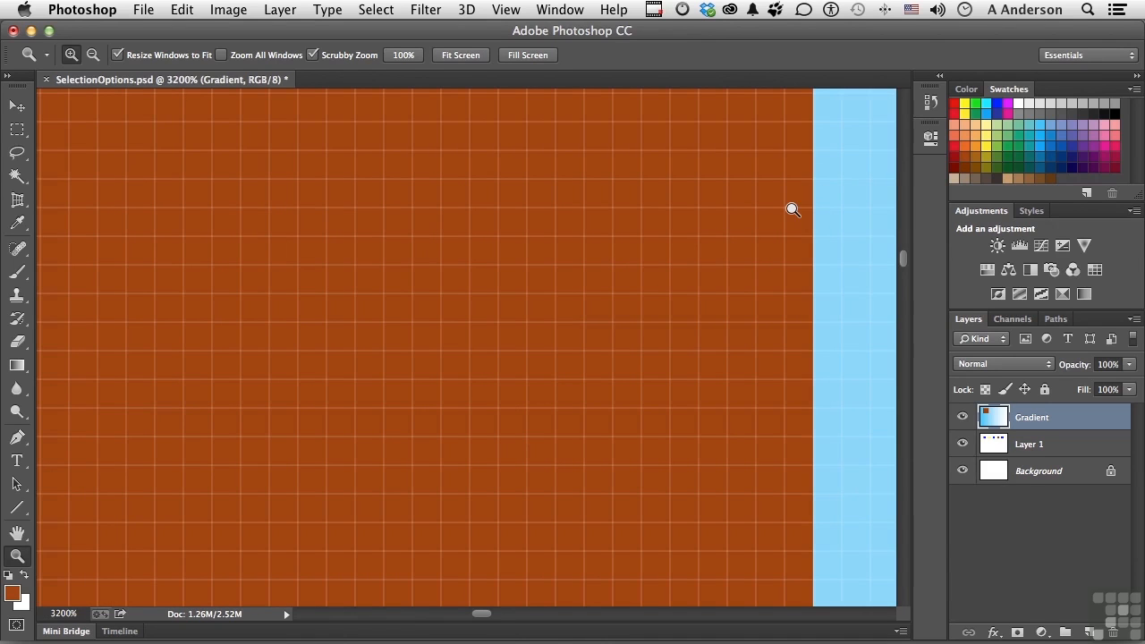
double_click(15, 559)
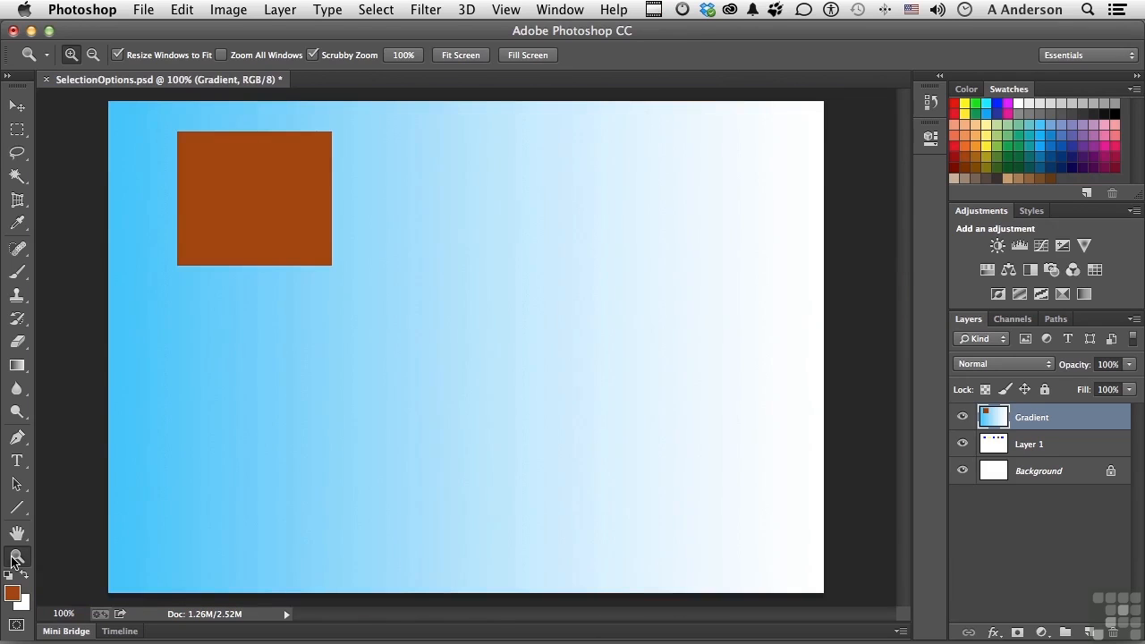
Step: Draw a tall elliptical selection beside the rectangle with anti-aliasing off, fill it with the brown foreground color and deselect it
left_click_drag(19, 133, 75, 141)
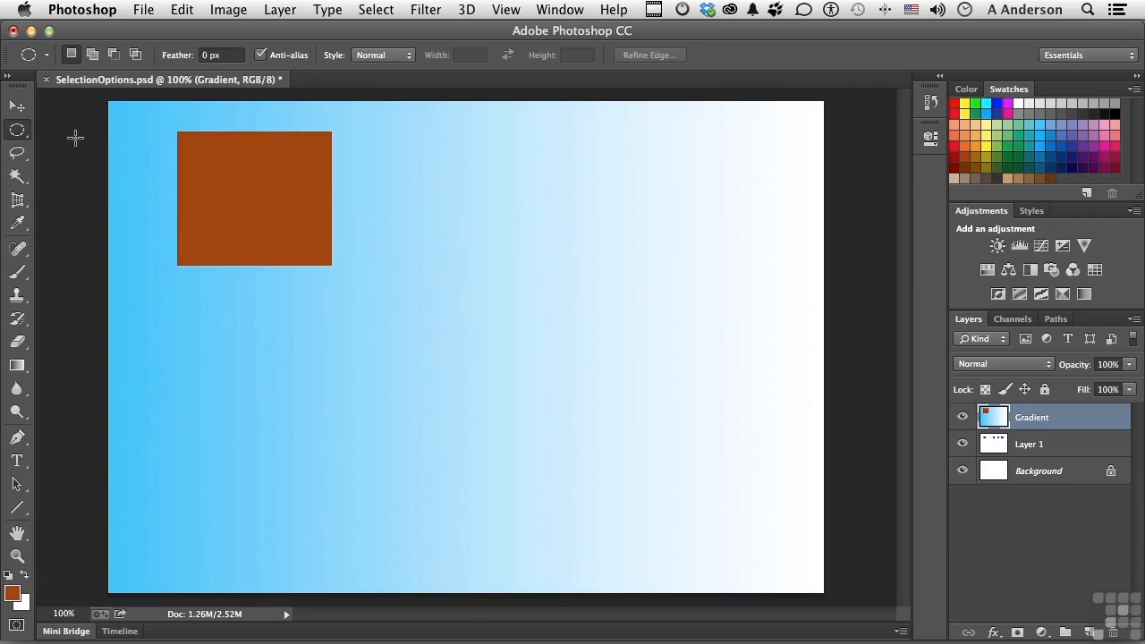
left_click(262, 55)
left_click_drag(412, 194, 447, 265)
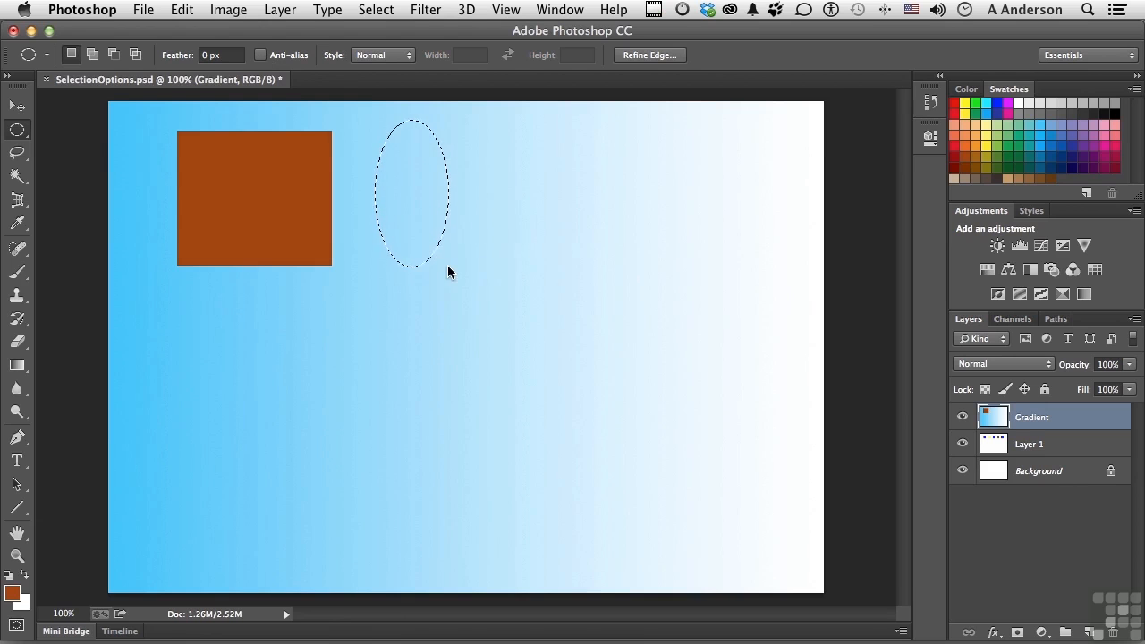
key("alt+BackSpace")
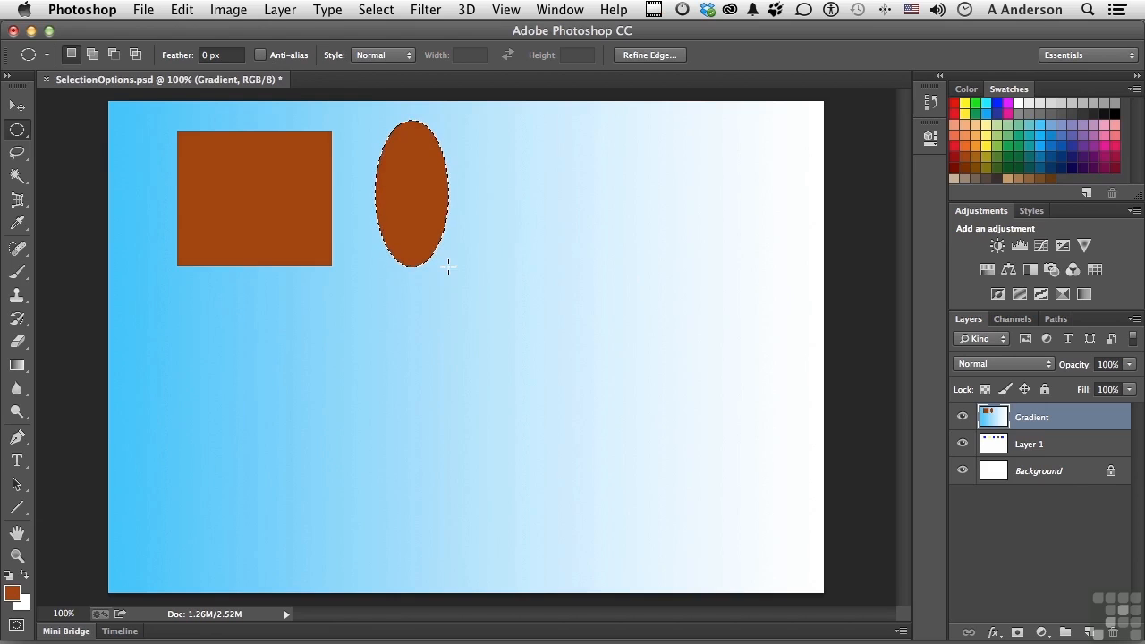
key("super+d")
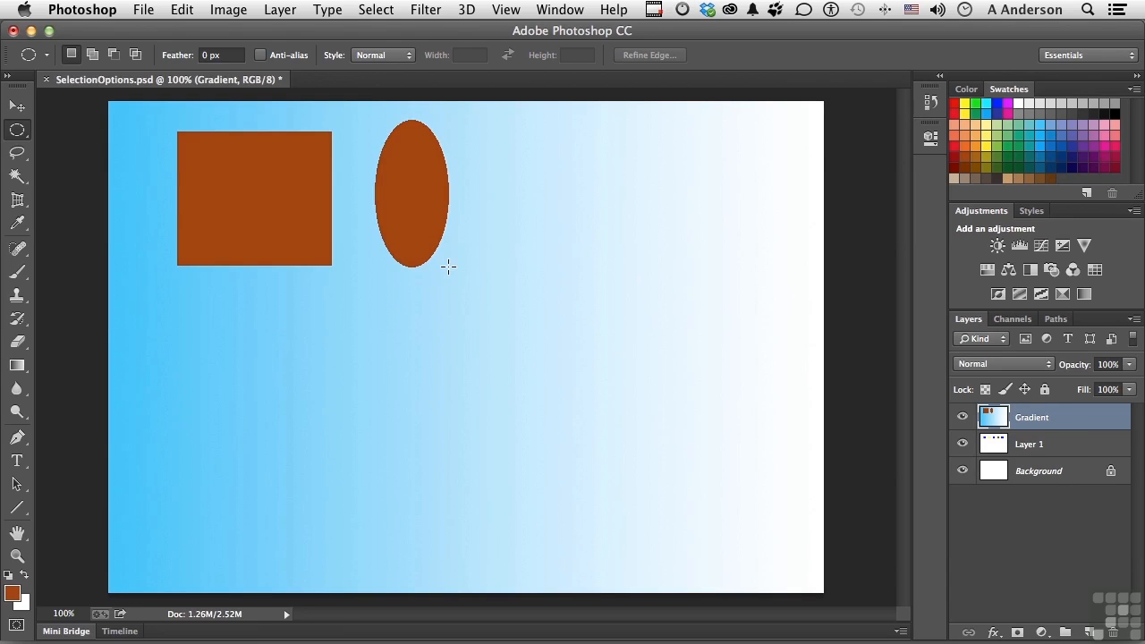
Step: Draw a second tall elliptical selection beside the first ellipse with anti-aliasing on, fill it with the foreground color and deselect it
left_click(261, 55)
left_click_drag(511, 191, 543, 261)
key("alt+BackSpace")
left_click(544, 263)
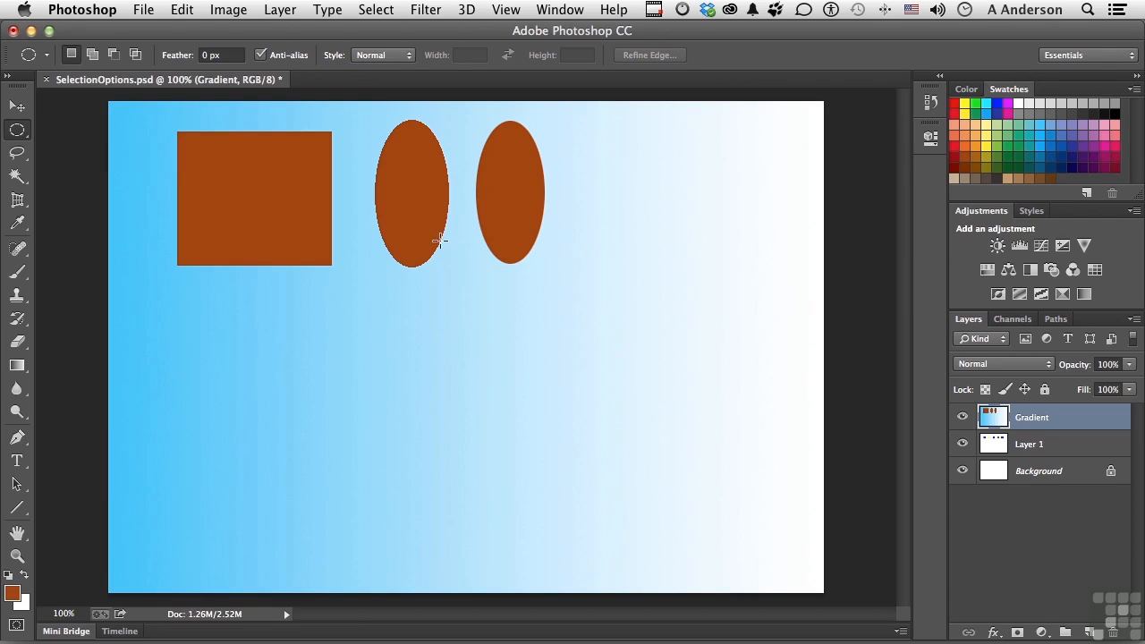
Step: Compare the edge pixels of the two brown ellipses close up, and return the view to 100%
left_click(18, 560)
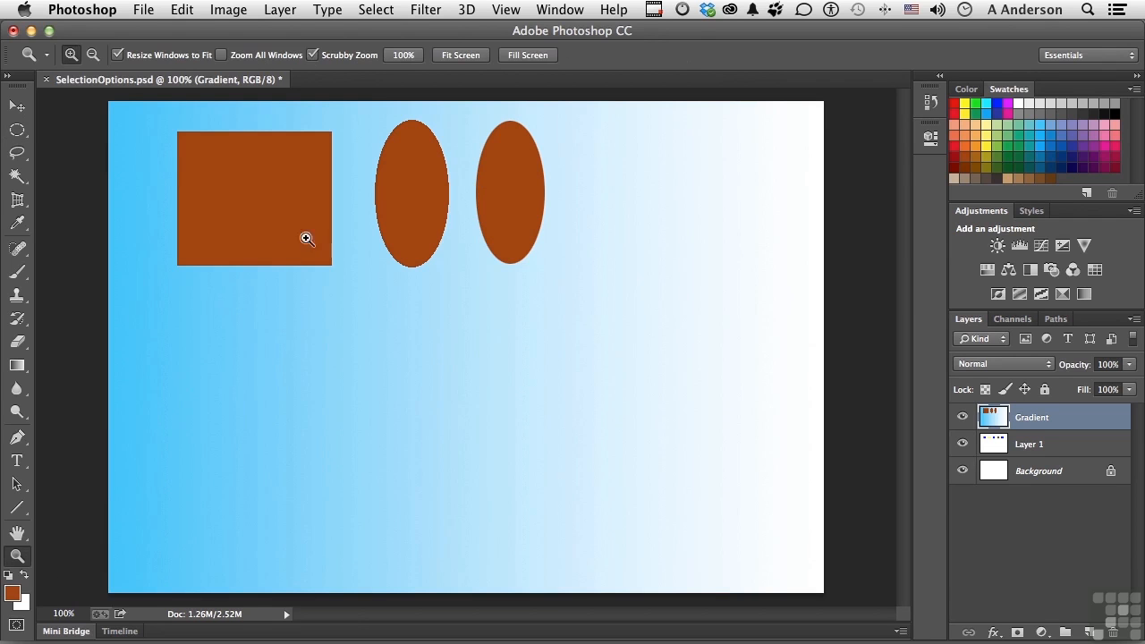
left_click_drag(458, 181, 462, 179)
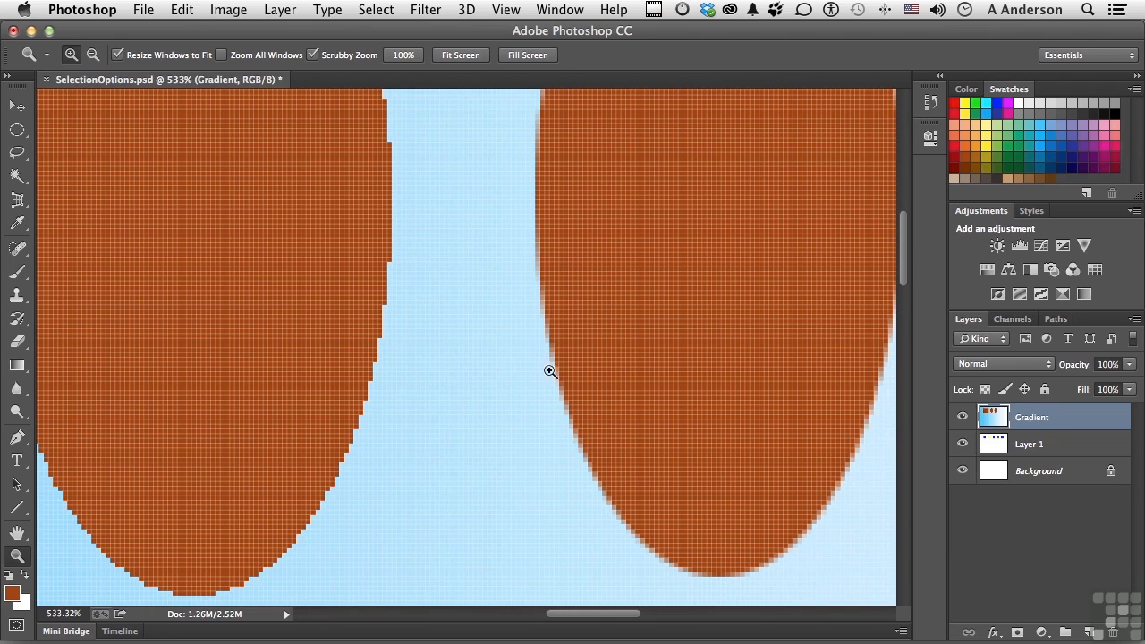
double_click(18, 557)
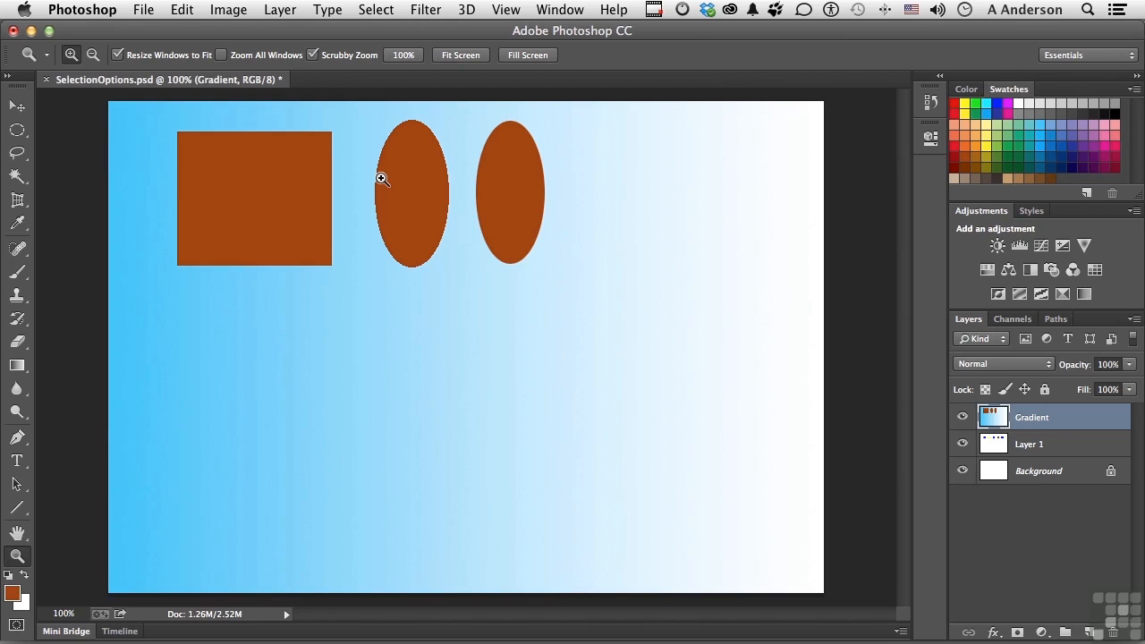
Step: Draw a rectangular selection with a 10 px feather below the brown rectangle, fill it with the brown foreground color and deselect it
left_click(18, 130)
left_click_drag(18, 131, 60, 129)
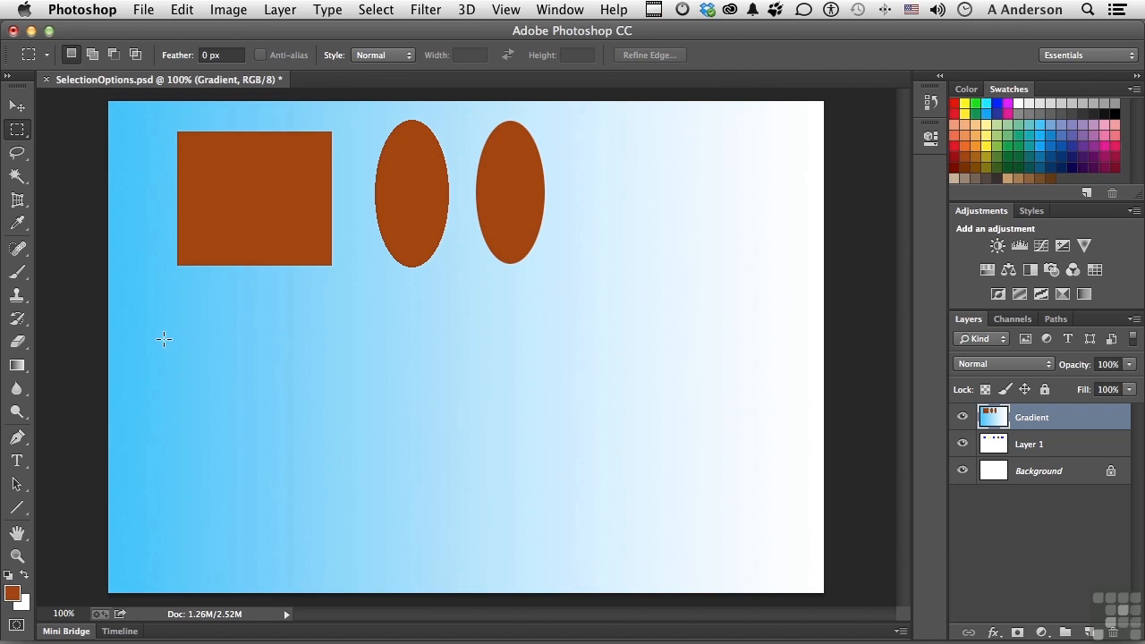
double_click(204, 55)
type("10")
left_click_drag(186, 318, 348, 455)
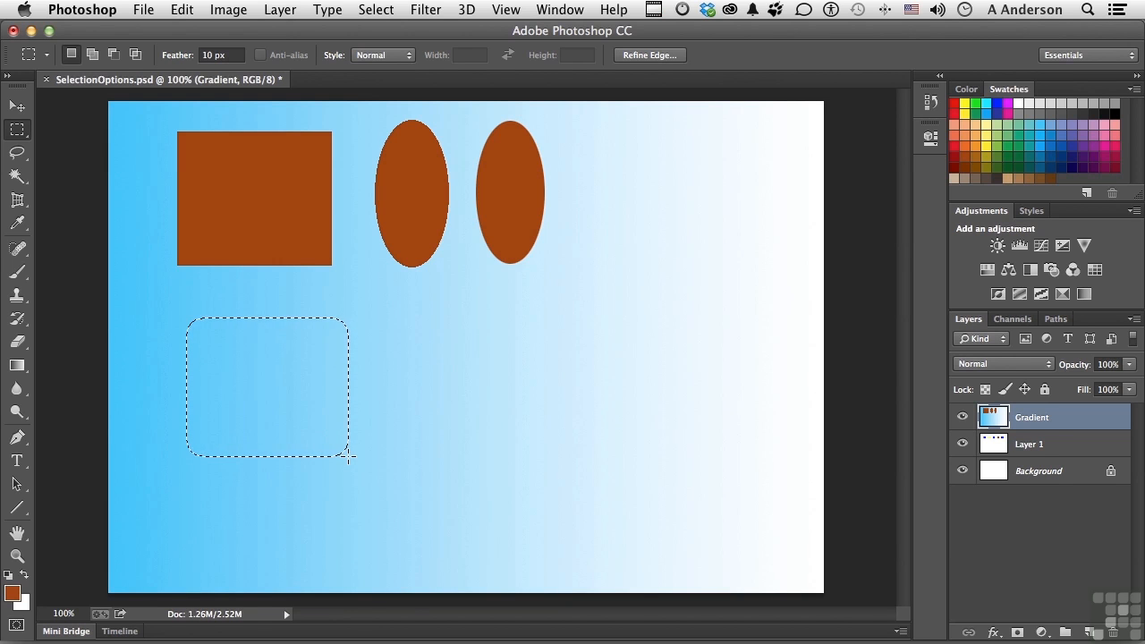
key("alt+BackSpace")
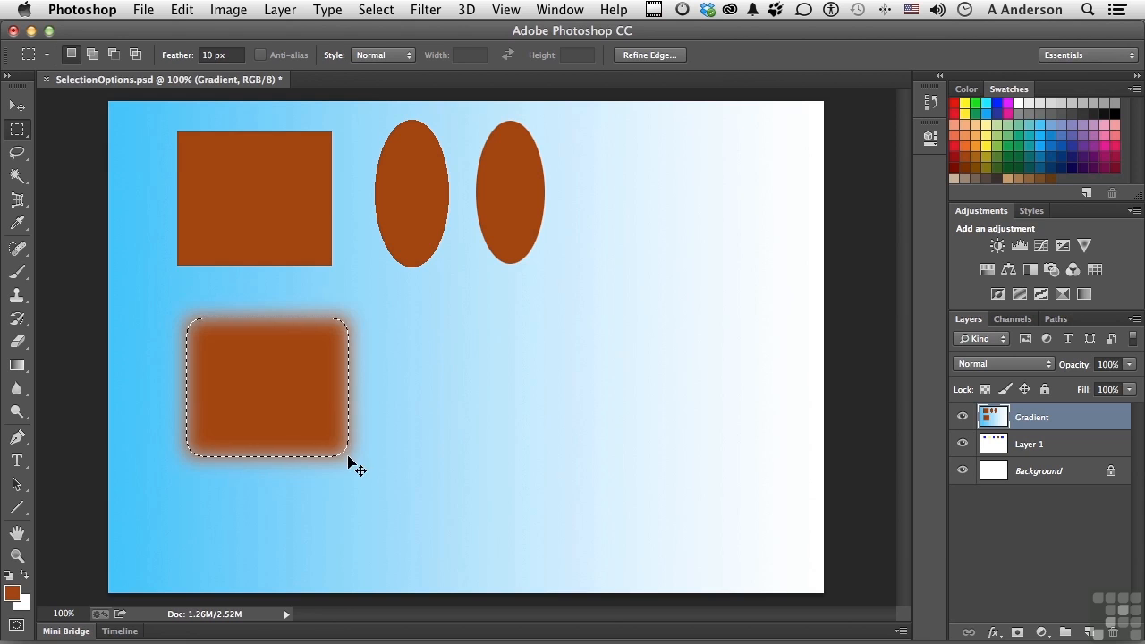
key("super+d")
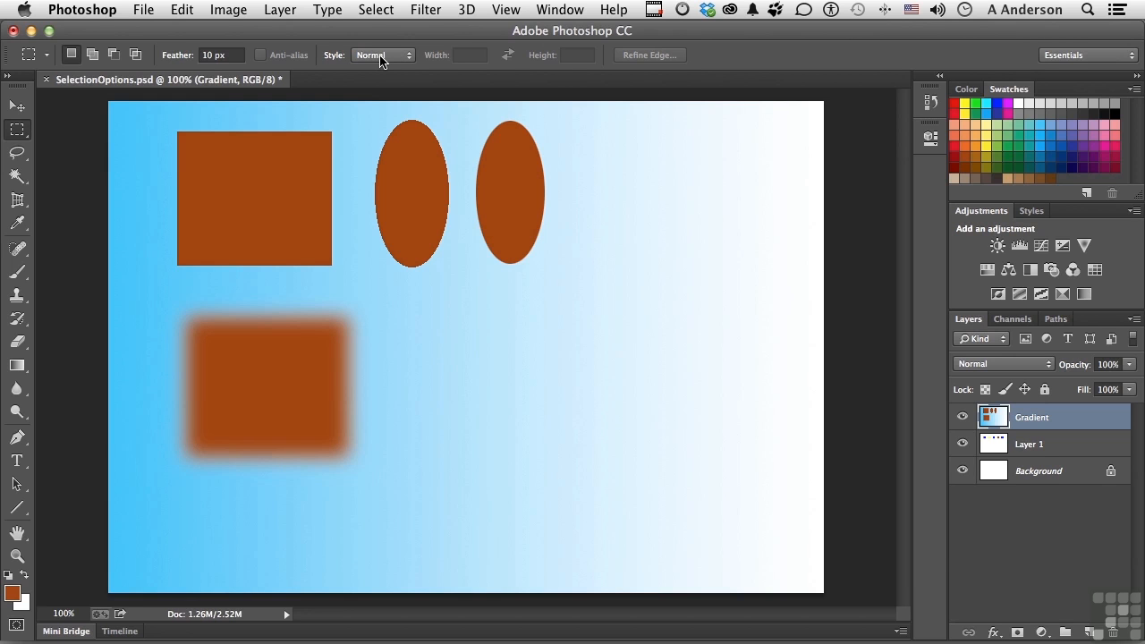
Step: Set the feather to 0 px and the marquee style to Fixed Ratio, draw a 1:1 selection below the ellipses and deselect it
double_click(210, 55)
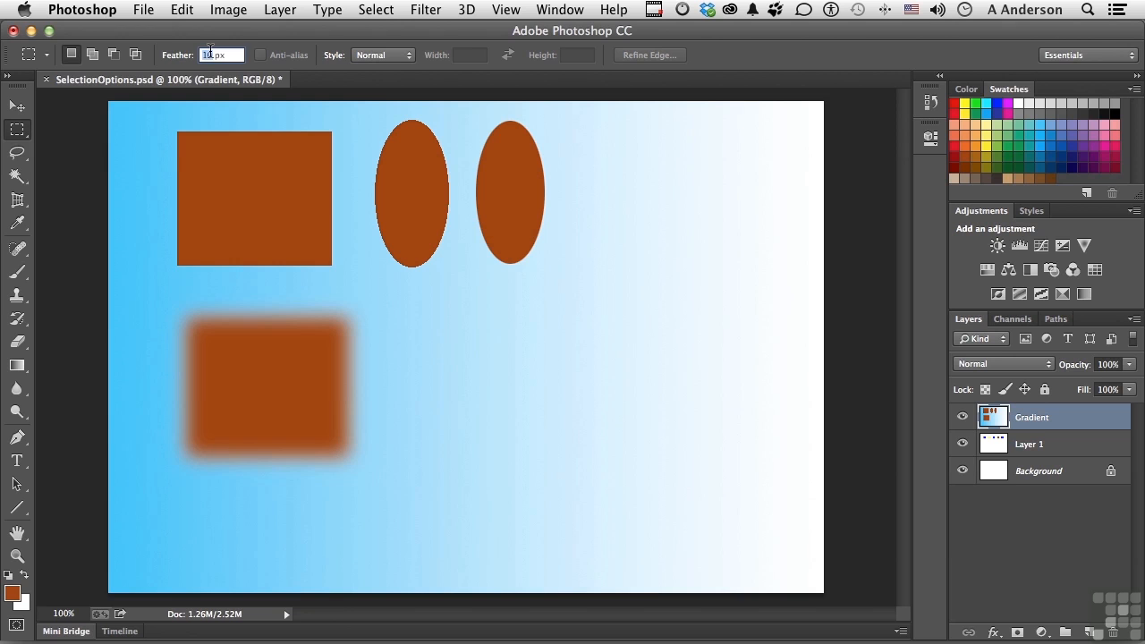
type("0")
key("Return")
left_click(397, 56)
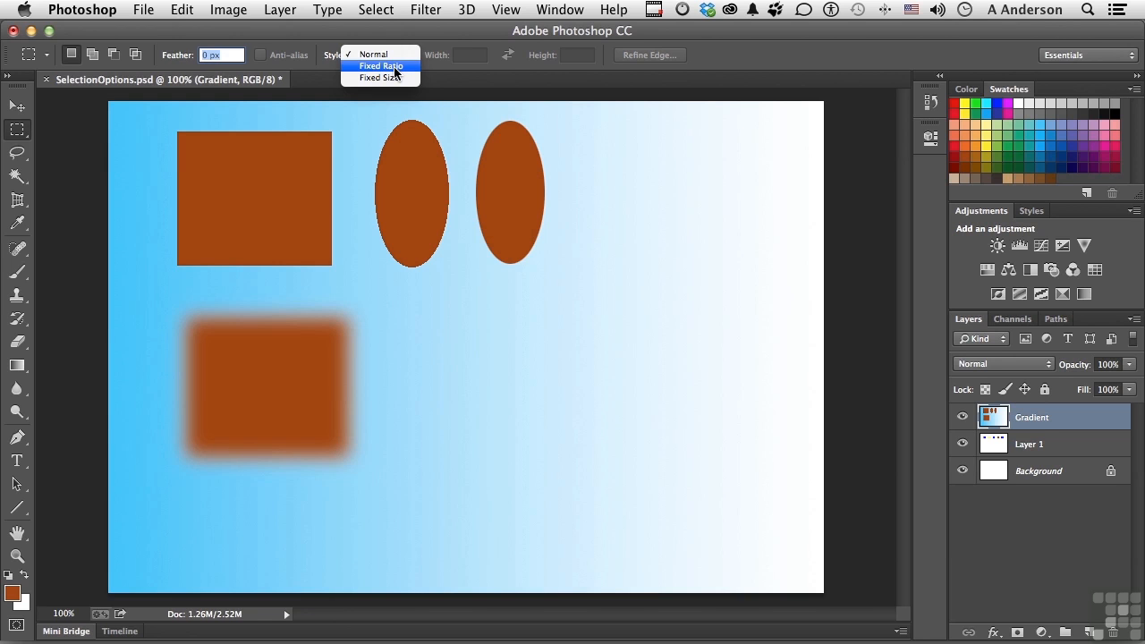
left_click(394, 71)
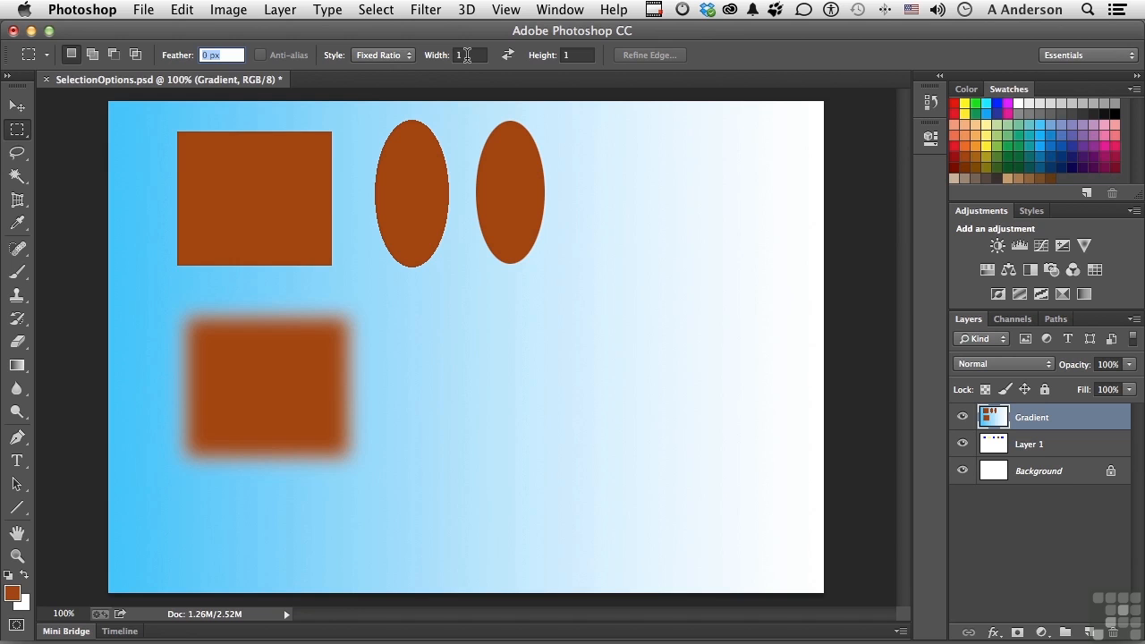
left_click_drag(474, 305, 611, 421)
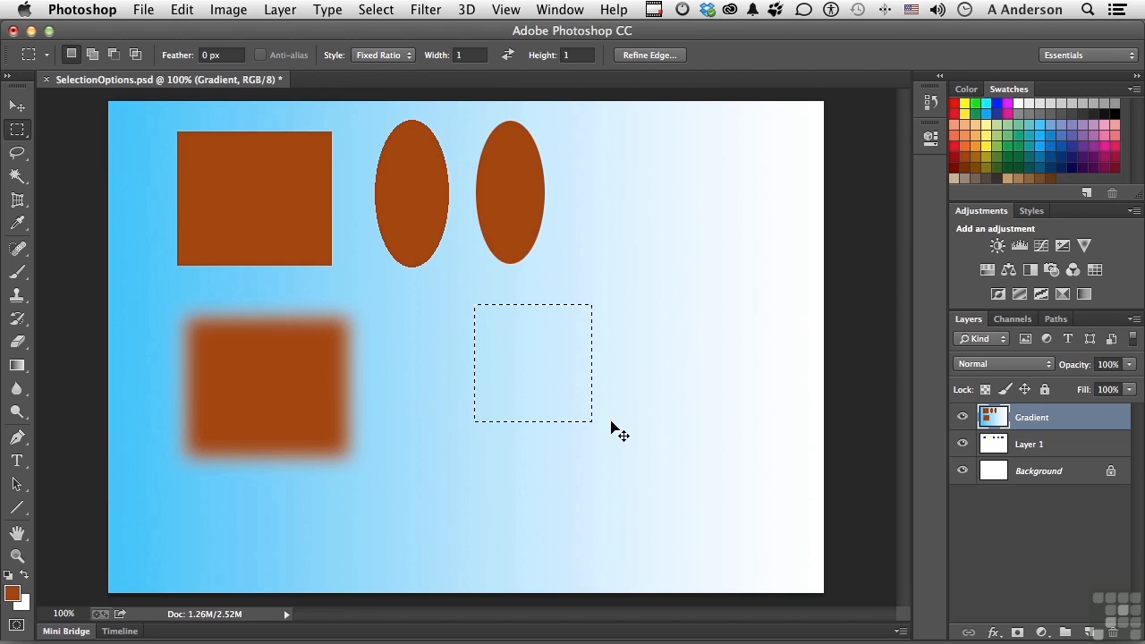
key("super+d")
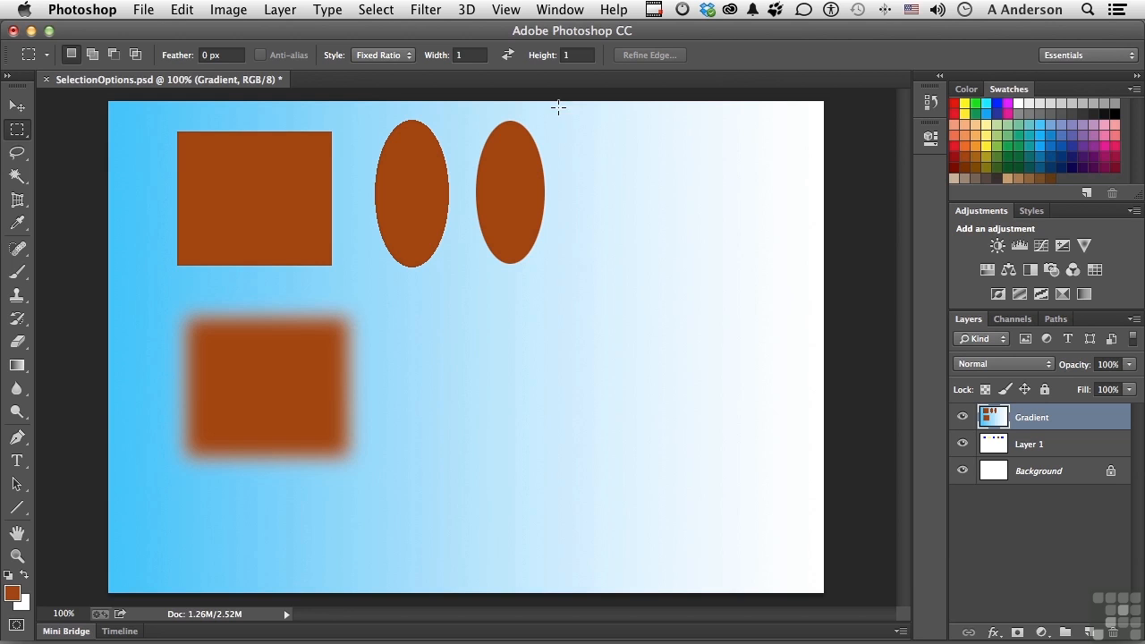
Step: Set the fixed ratio to width 4 and height 3, draw a large selection beside the feathered rectangle and deselect it
left_click(467, 55)
type("4")
left_click(566, 56)
type("3")
left_click_drag(431, 313, 733, 494)
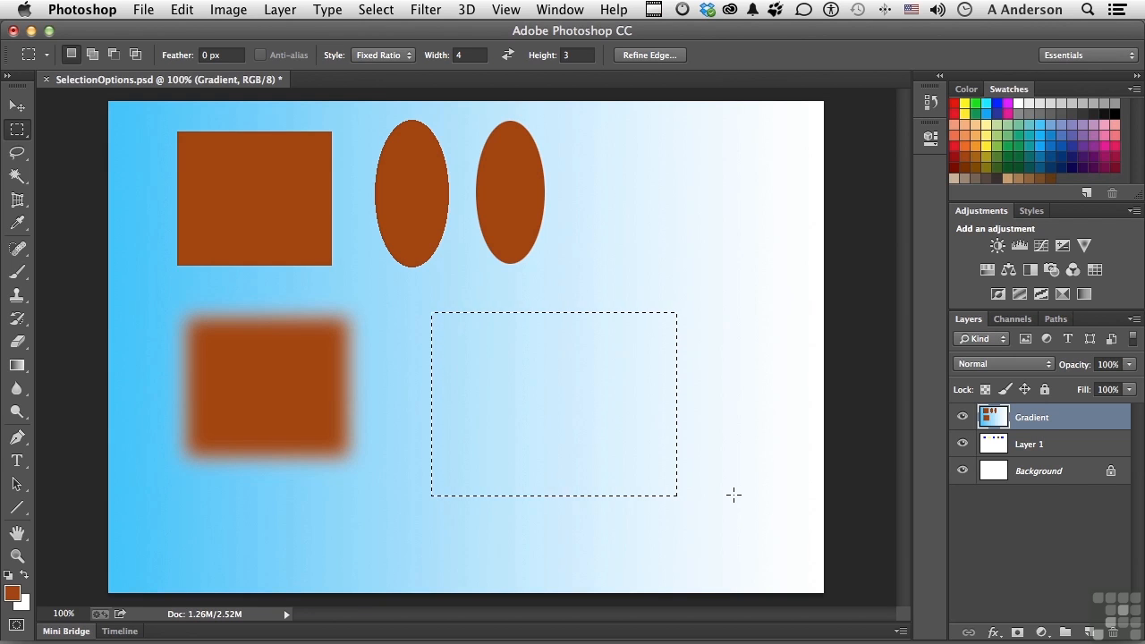
key("super+d")
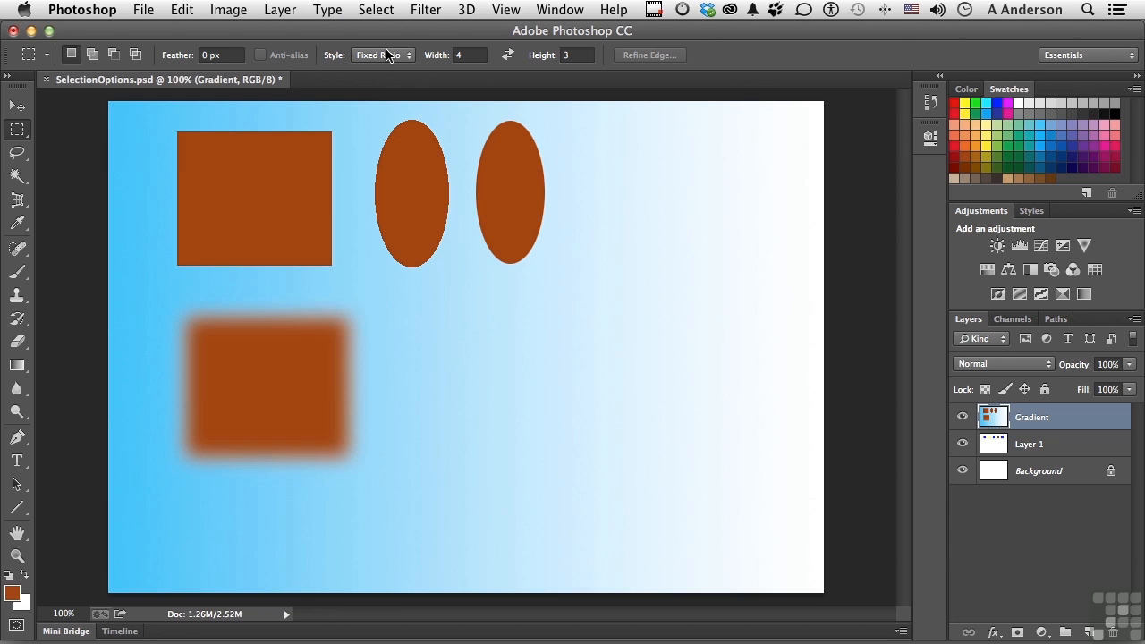
Step: Switch the marquee style to Fixed Size and place a 64 x 64 px selection below the ellipses
left_click(387, 54)
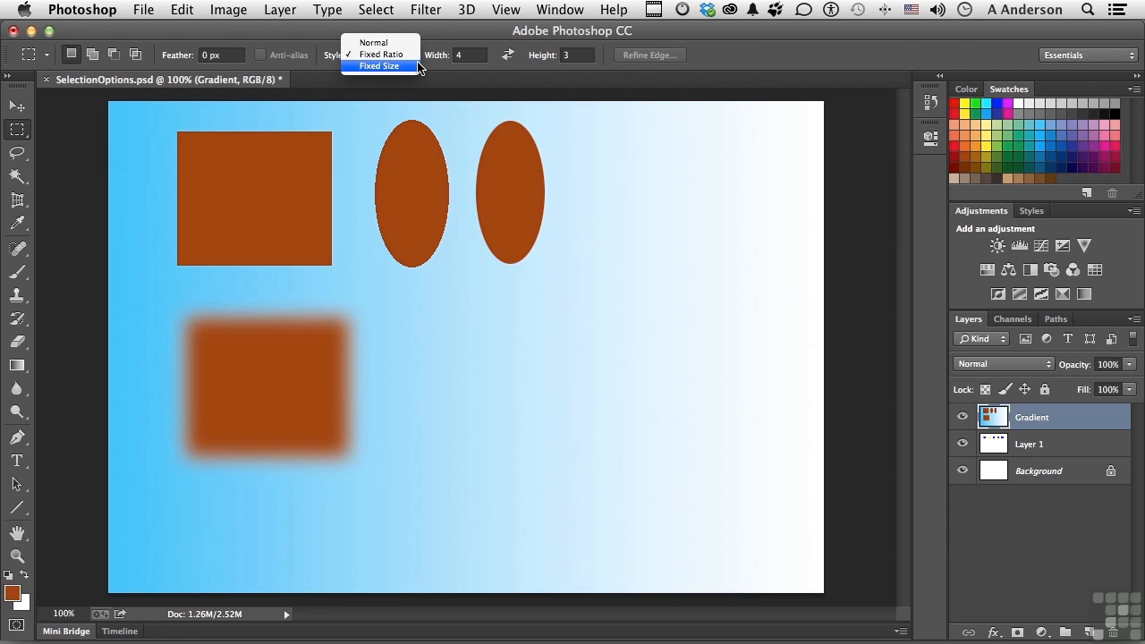
left_click(379, 67)
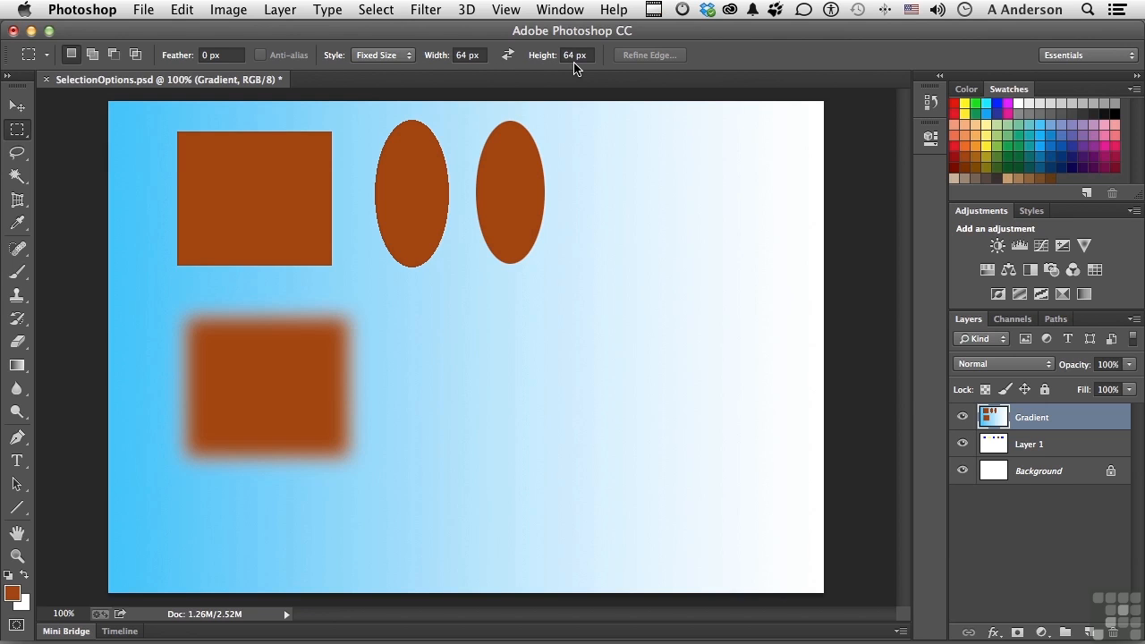
left_click(571, 312)
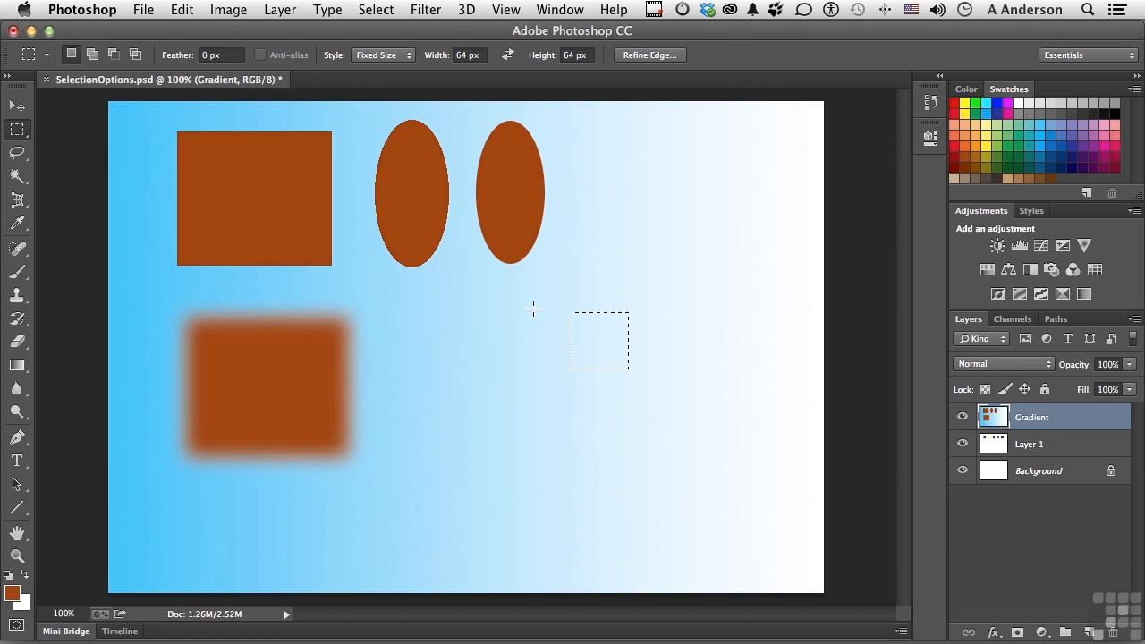
Step: Return the marquee style to Normal and reset the Rectangular Marquee tool to its default options
left_click(390, 56)
left_click(386, 32)
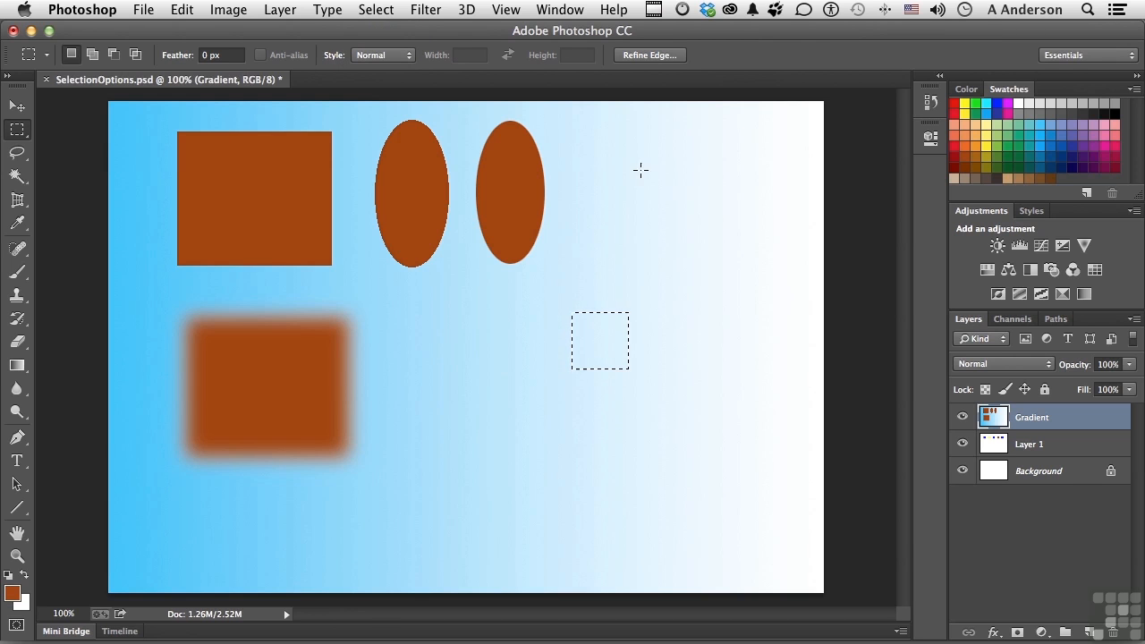
right_click(50, 60)
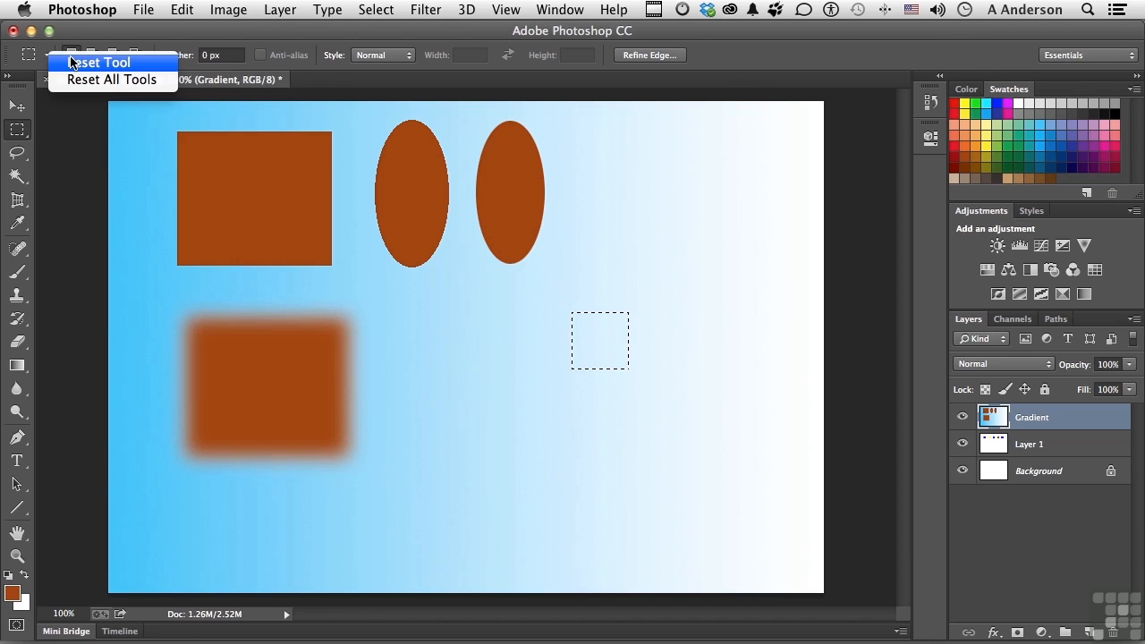
left_click(100, 63)
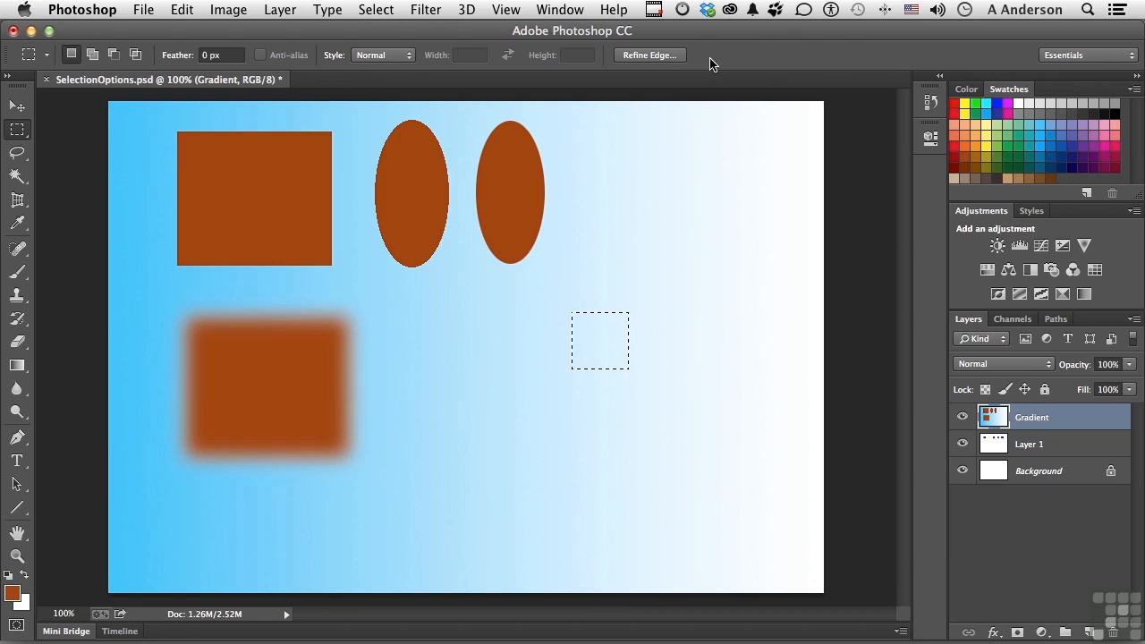
Step: Hide the Gradient layer, clear the selection and make Layer 1 active
left_click(962, 418)
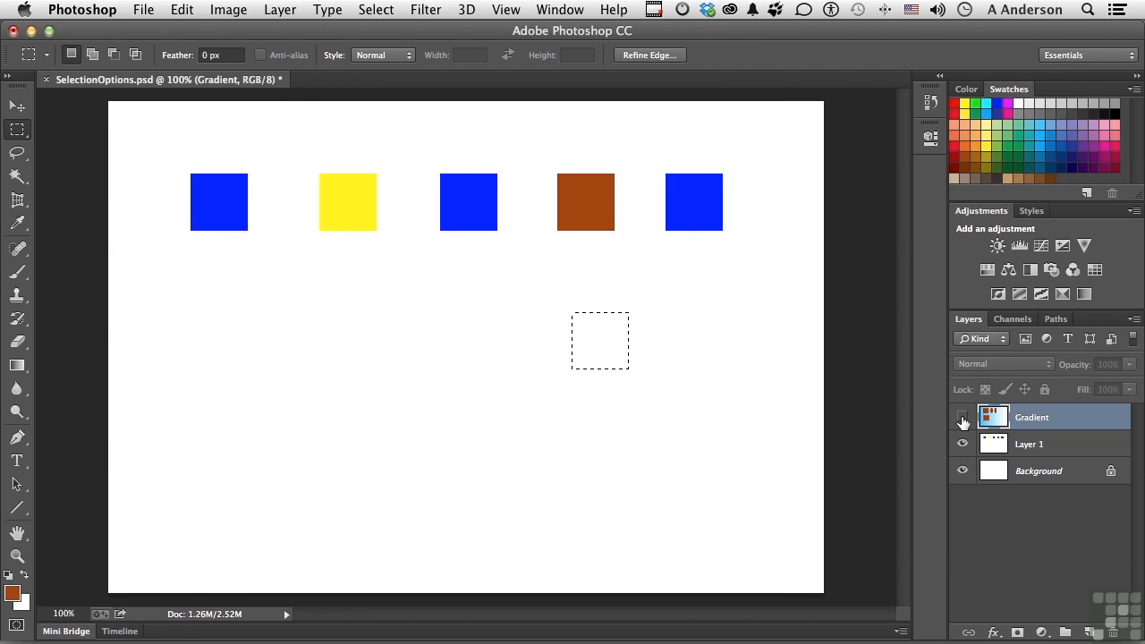
key("super+d")
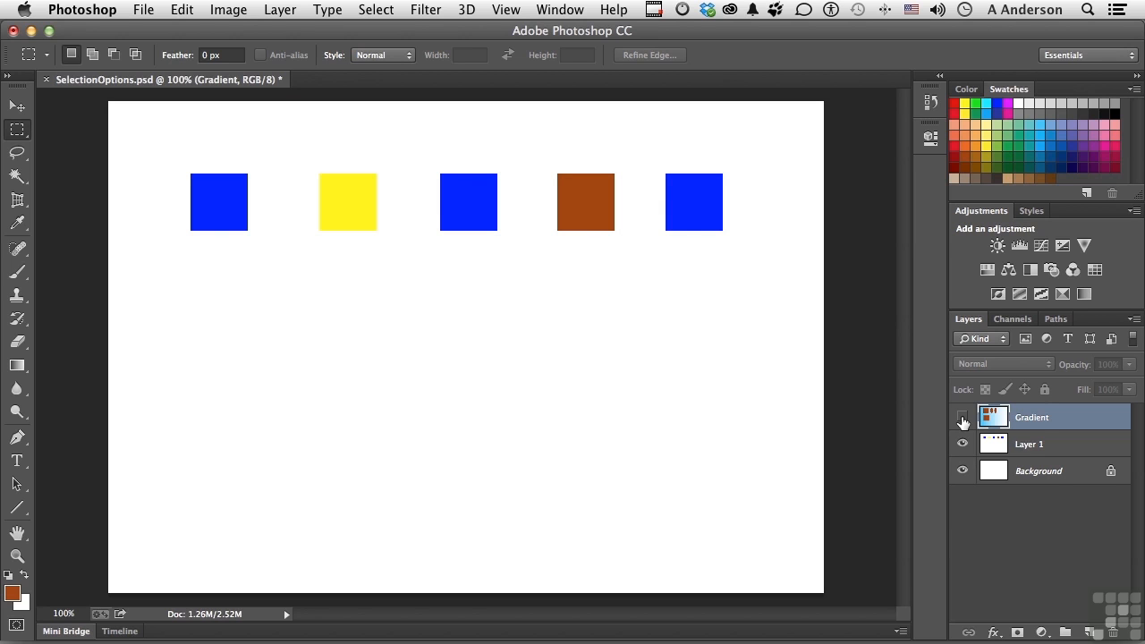
left_click(1023, 448)
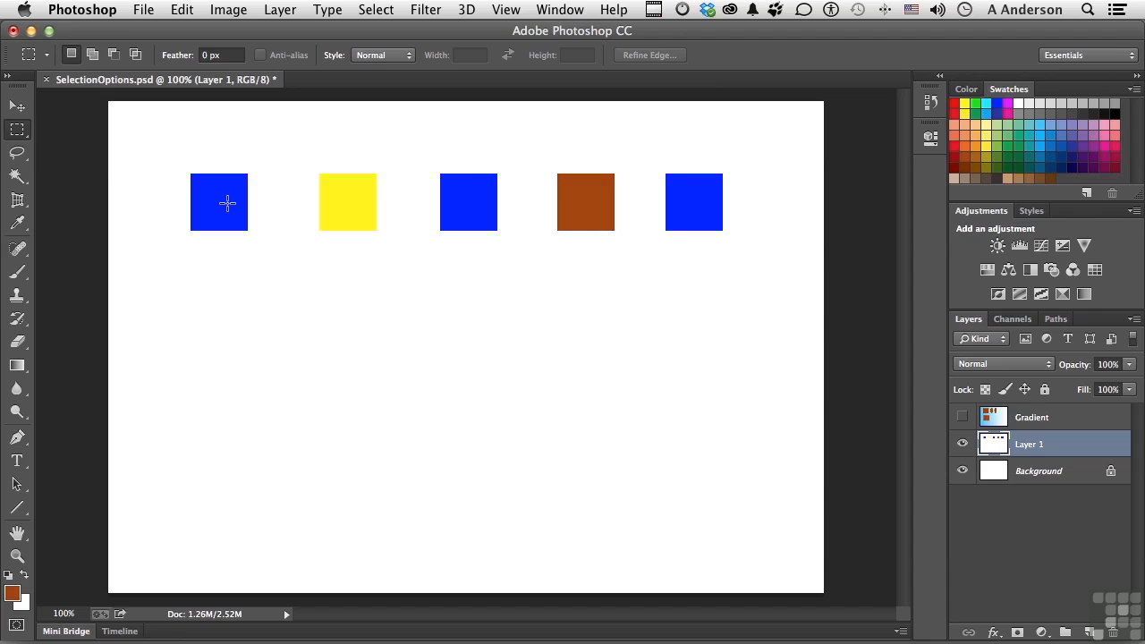
Step: Draw a small selection inside the yellow square and expand it to the whole square with Grow
left_click_drag(221, 199, 238, 213)
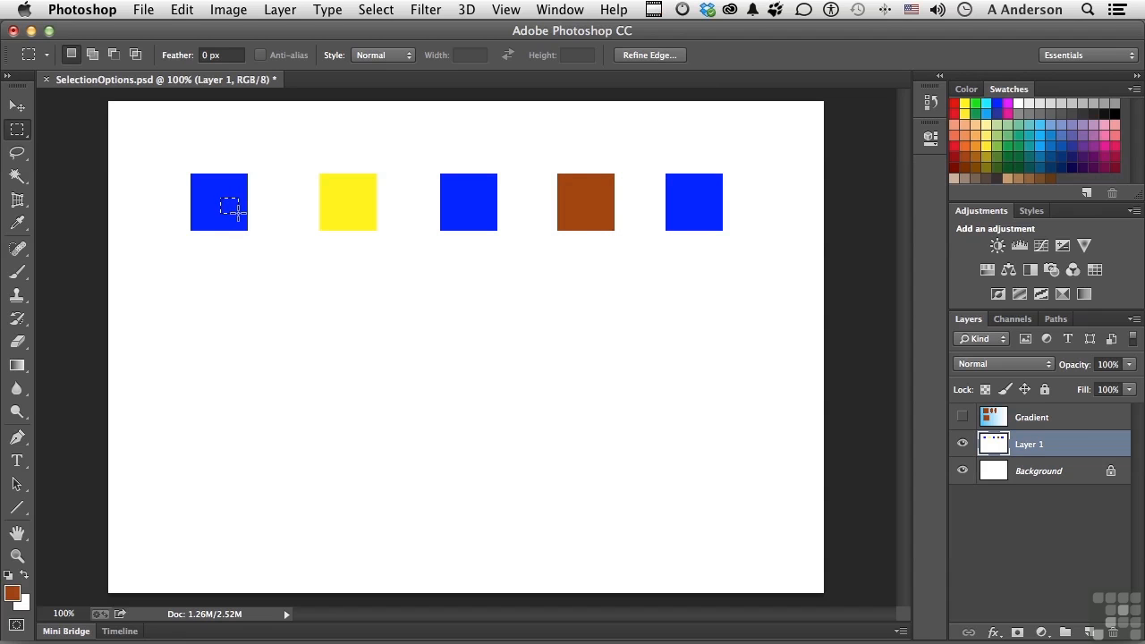
key("super+d")
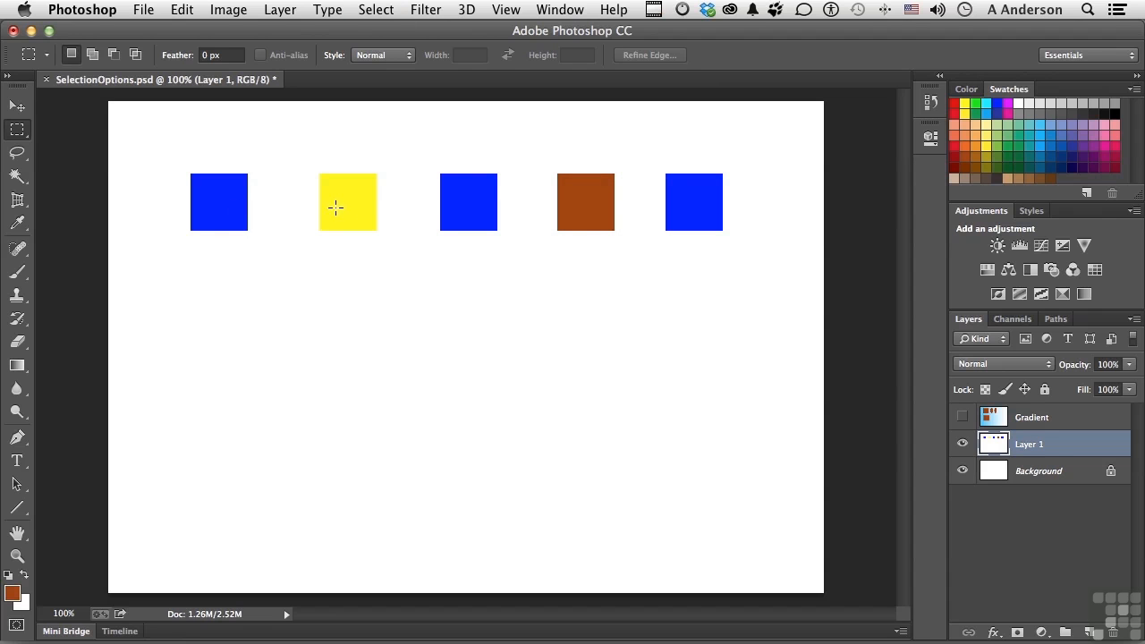
left_click_drag(346, 205, 363, 219)
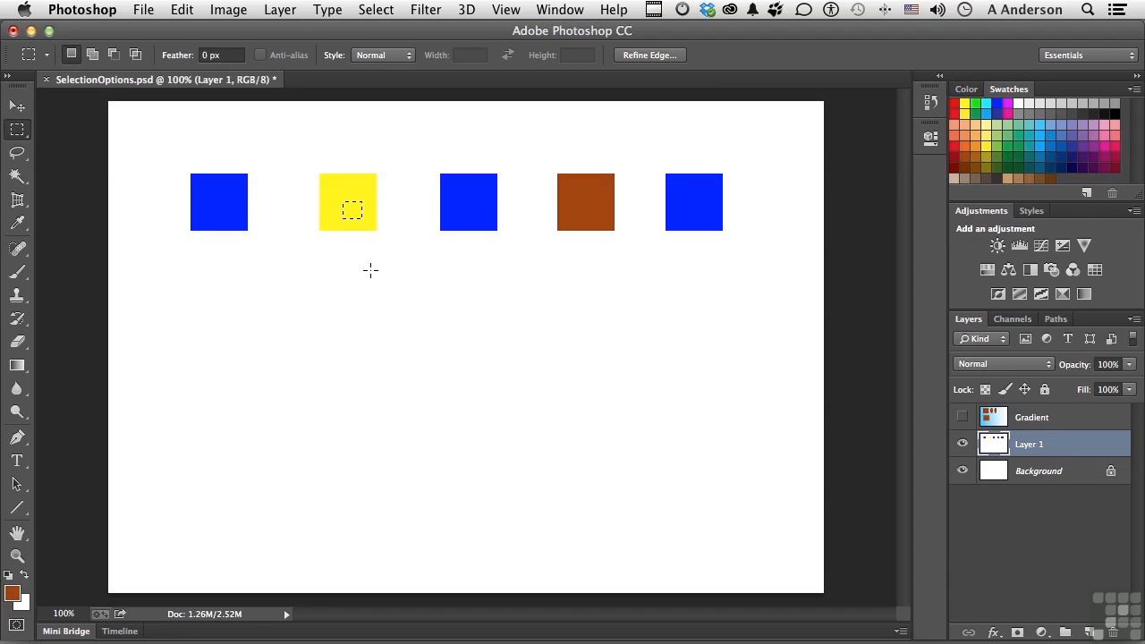
left_click(379, 8)
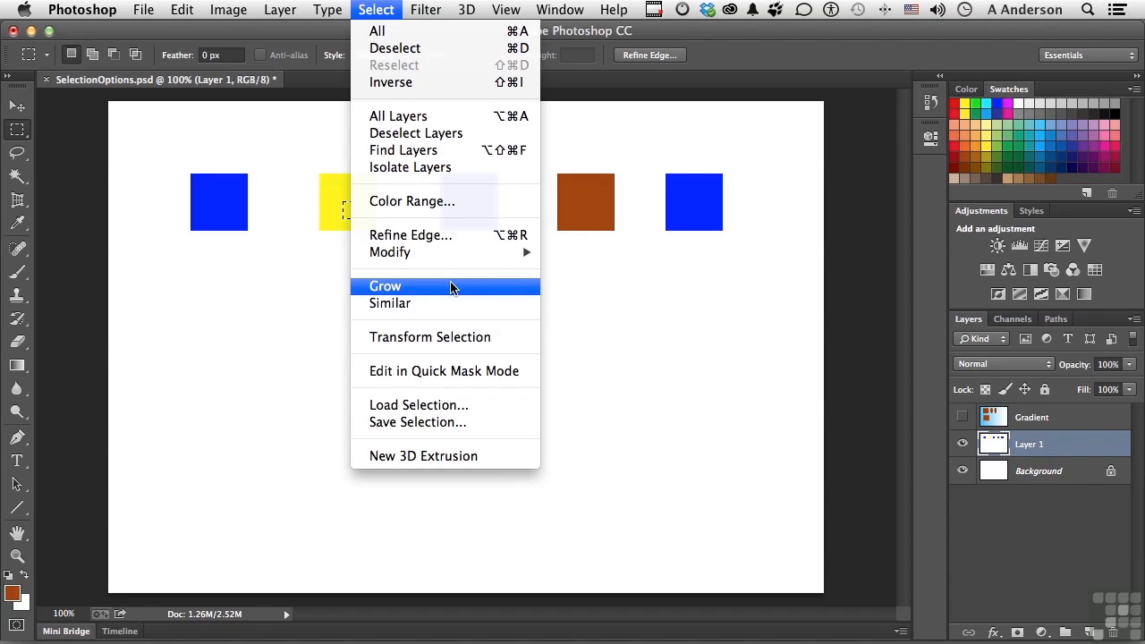
left_click(399, 286)
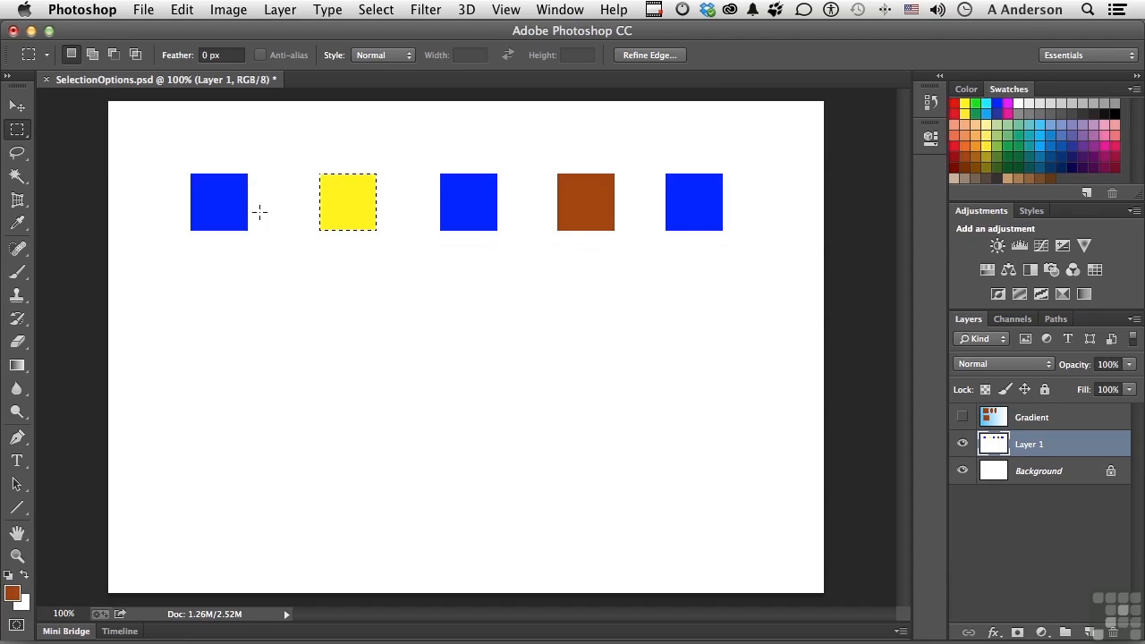
Step: Draw a small selection inside the first blue square and expand it across that square with Grow
left_click_drag(211, 197, 228, 215)
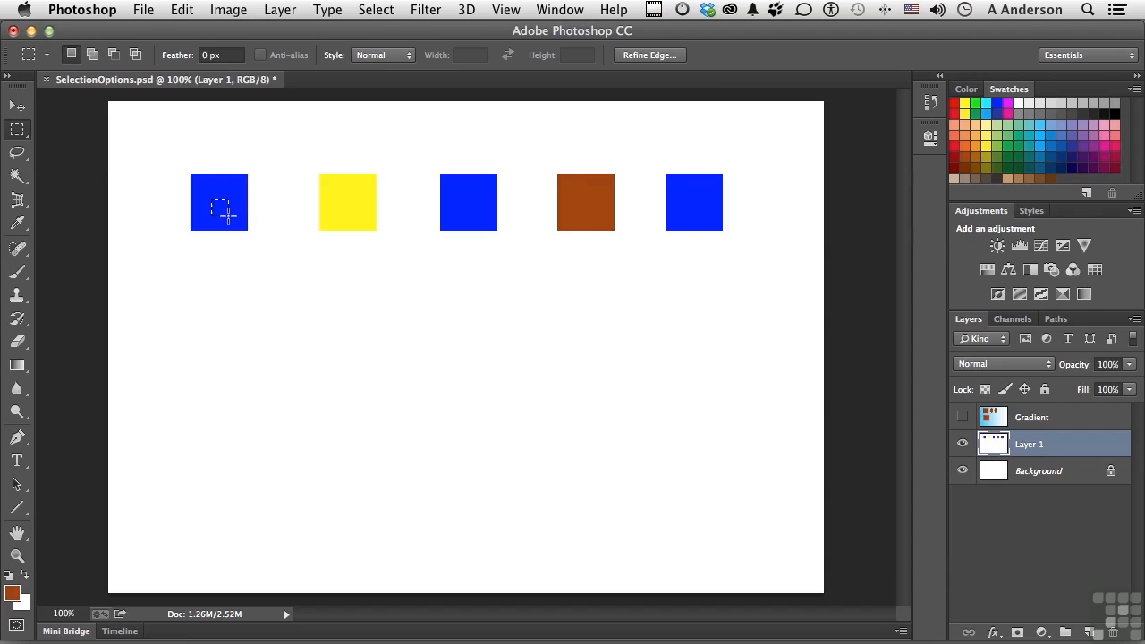
left_click(380, 10)
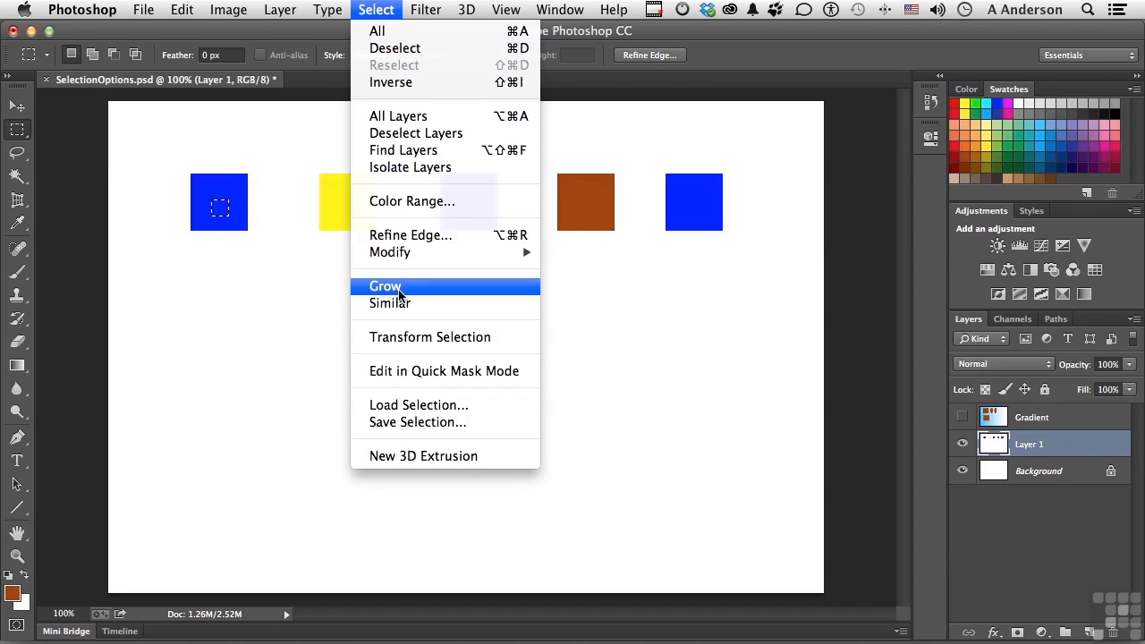
left_click(398, 288)
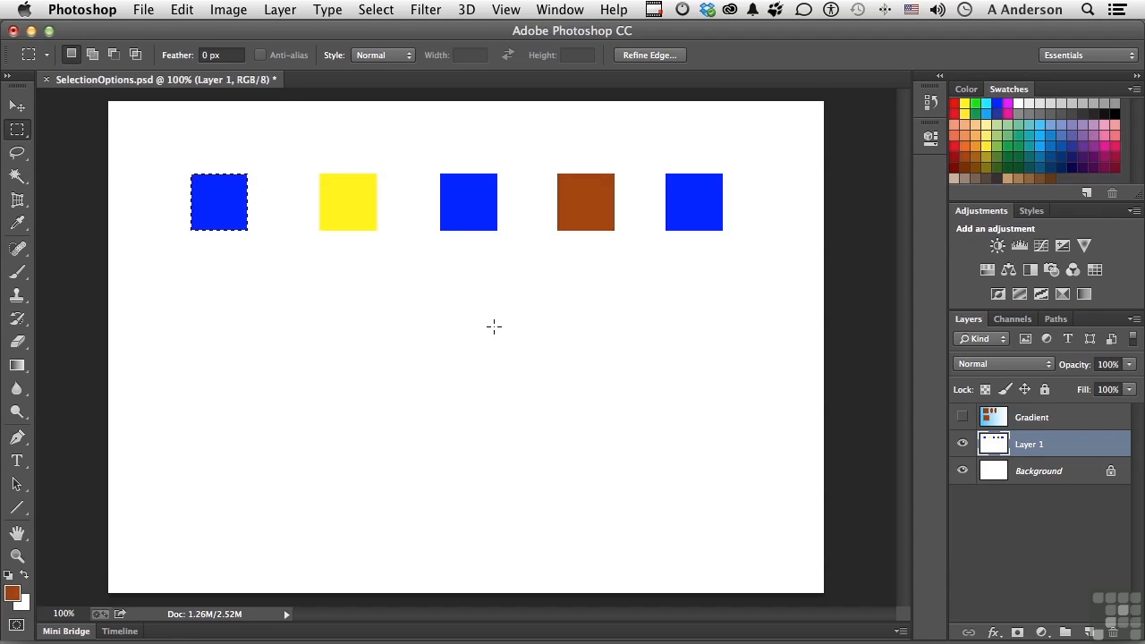
Step: Draw a new small selection in the first blue square, extend it to all blue squares with Similar, and deselect
key("super+d")
left_click_drag(221, 197, 238, 216)
left_click(379, 9)
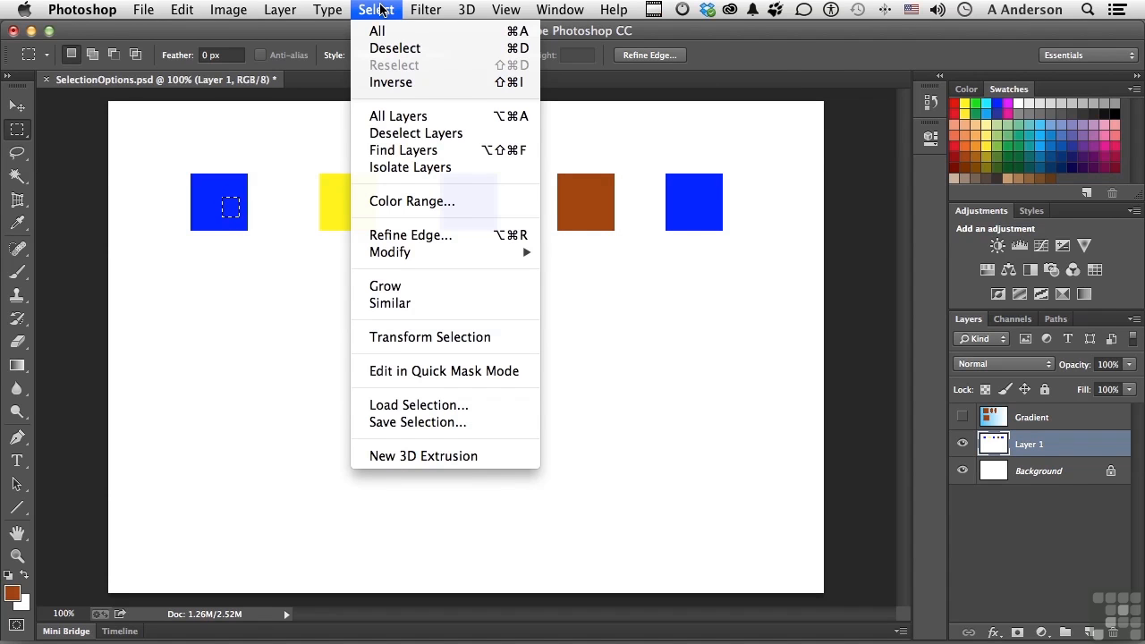
left_click(393, 304)
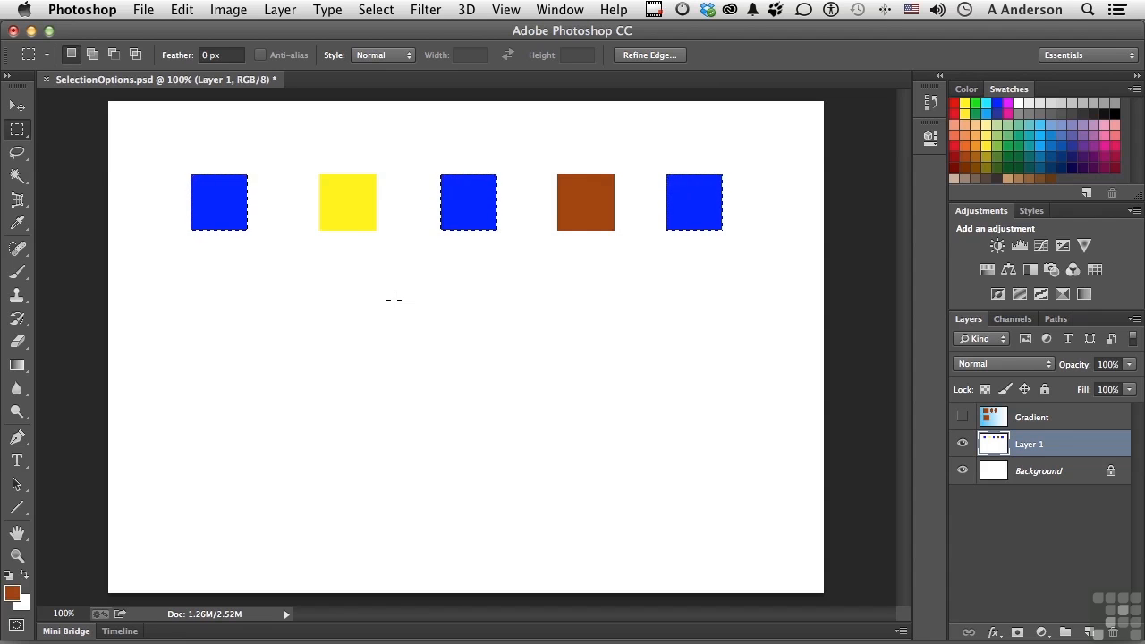
left_click(375, 10)
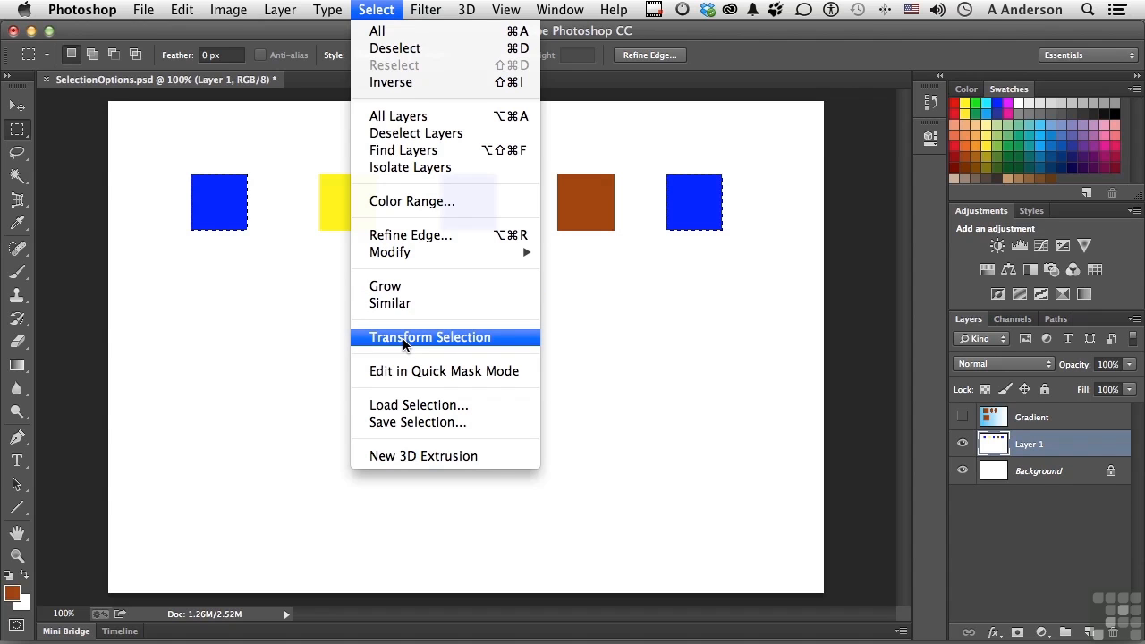
left_click(282, 296)
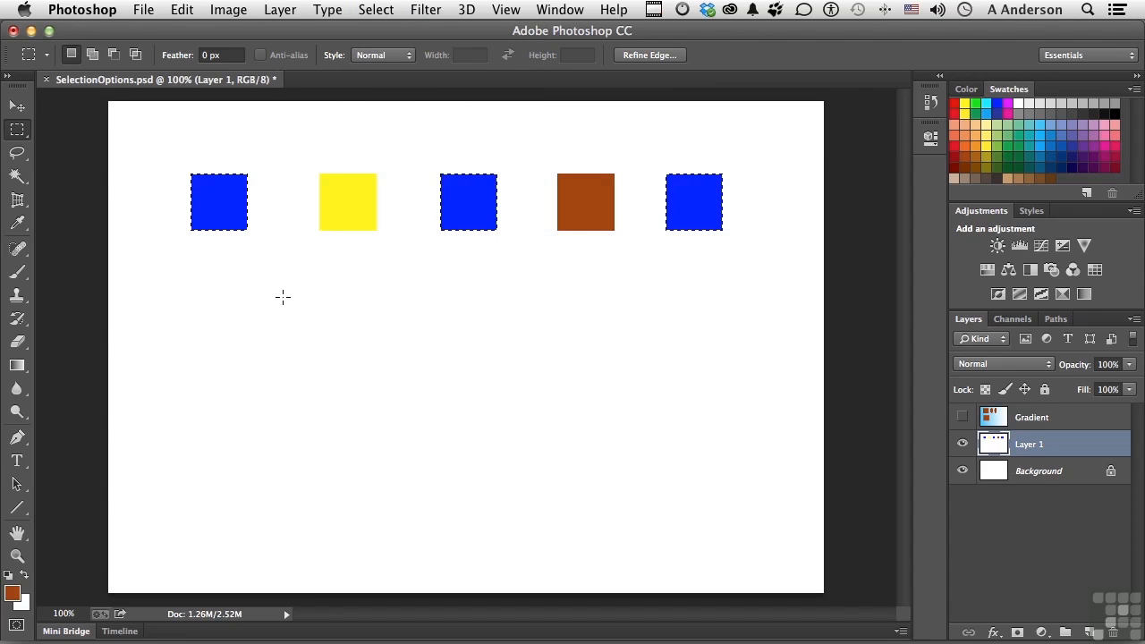
left_click(282, 296)
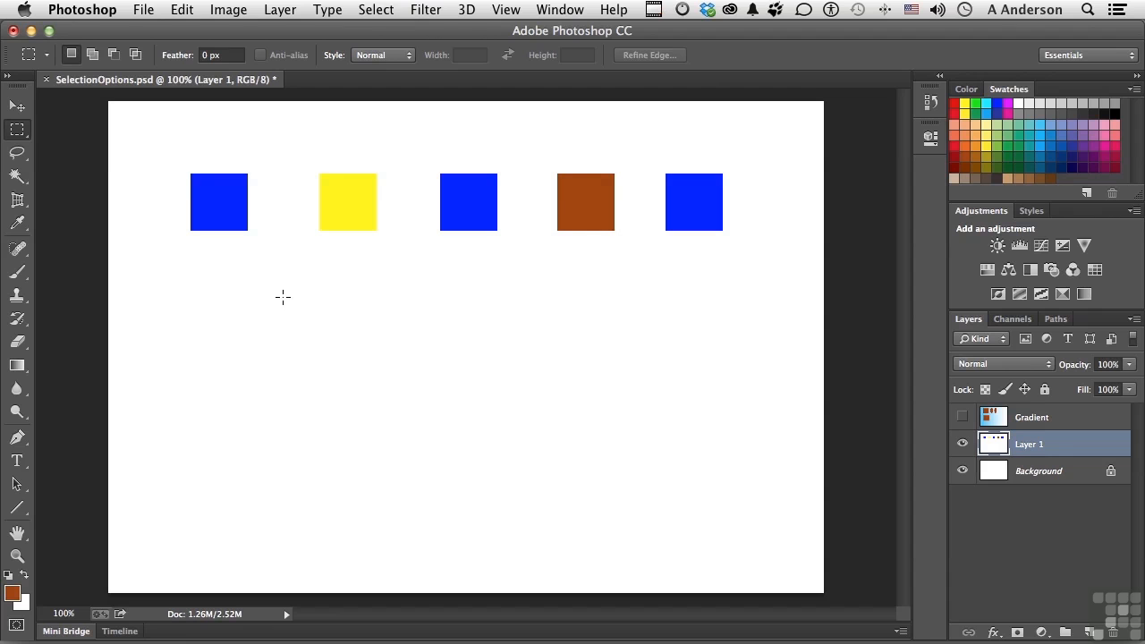
Step: Draw a small selection inside the yellow square, then use Transform Selection to scale it to about 321% by 288% and rotate it about -38°
left_click_drag(340, 186, 358, 207)
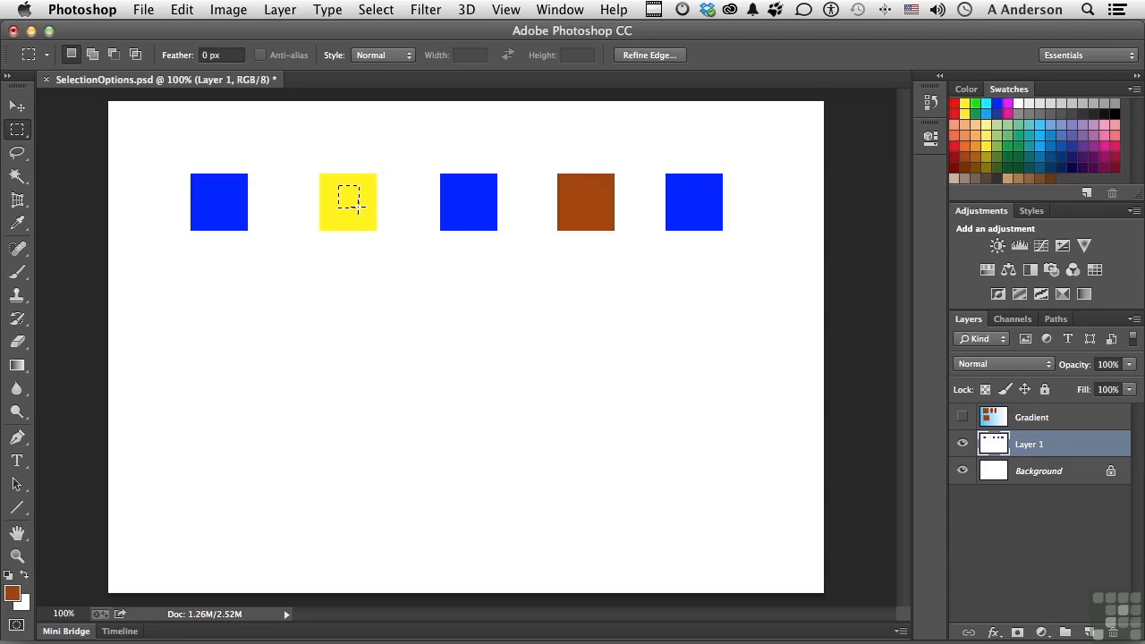
left_click(382, 8)
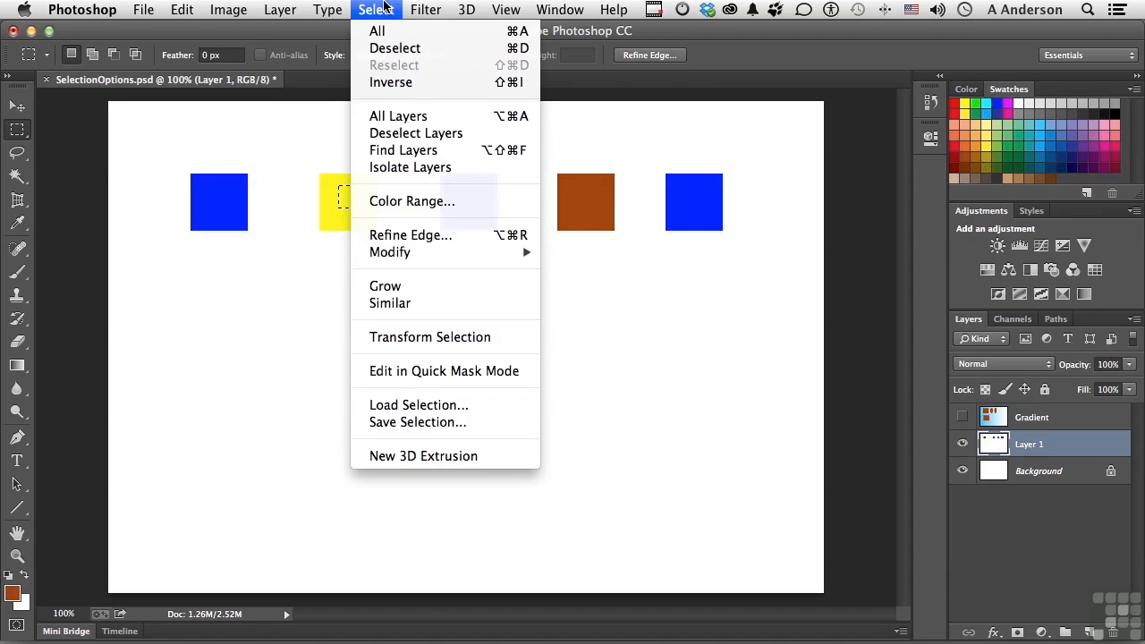
left_click(460, 338)
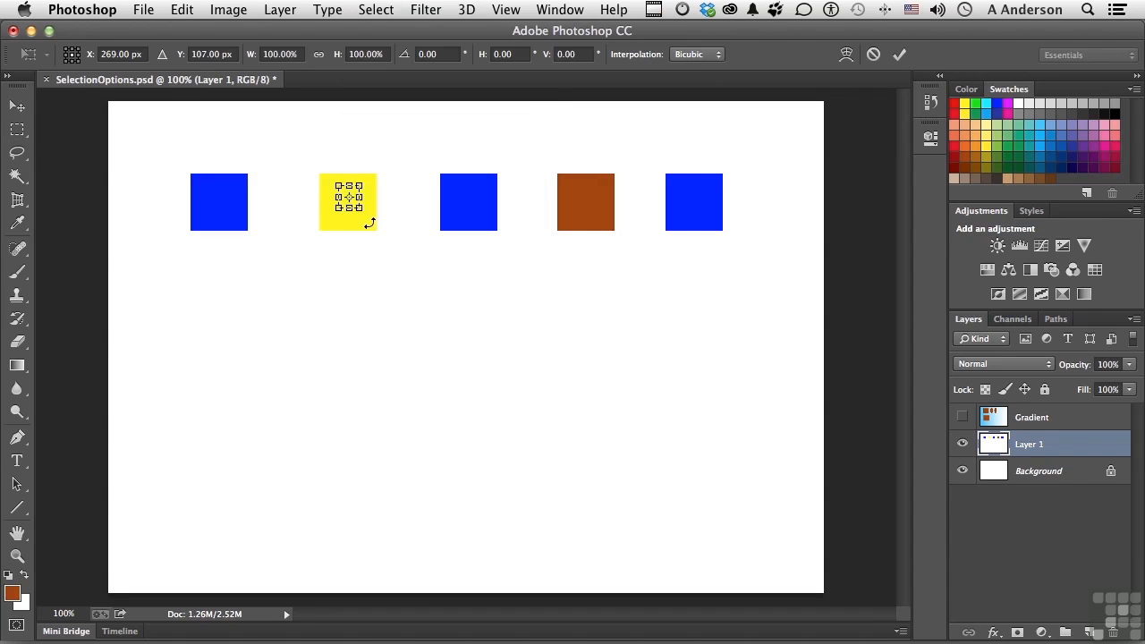
left_click_drag(353, 211, 324, 201)
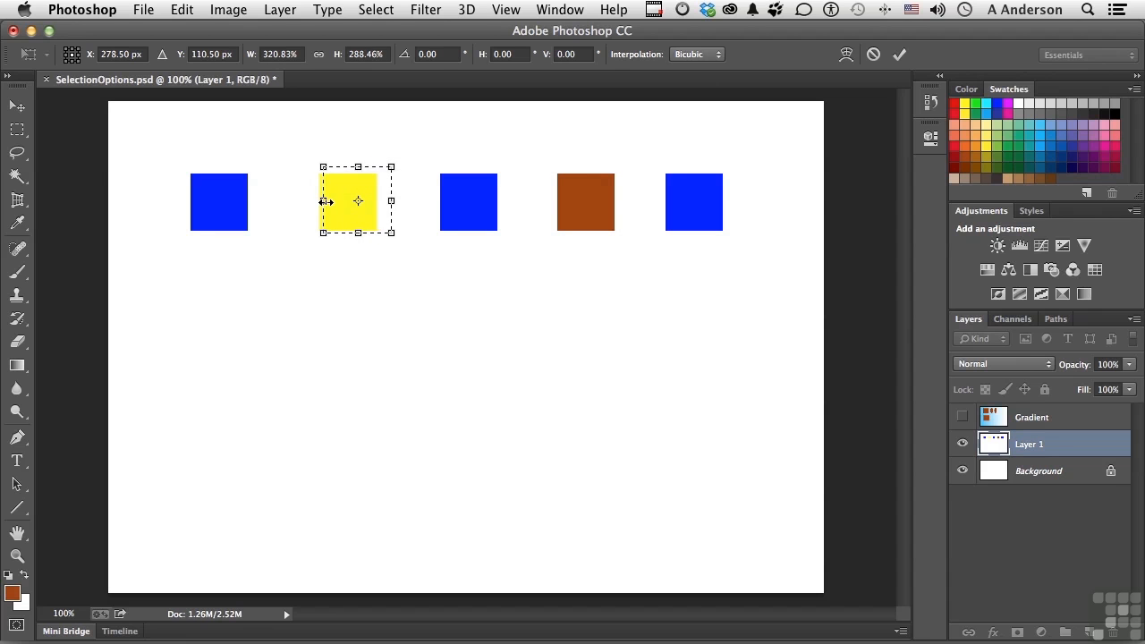
left_click_drag(320, 260, 365, 273)
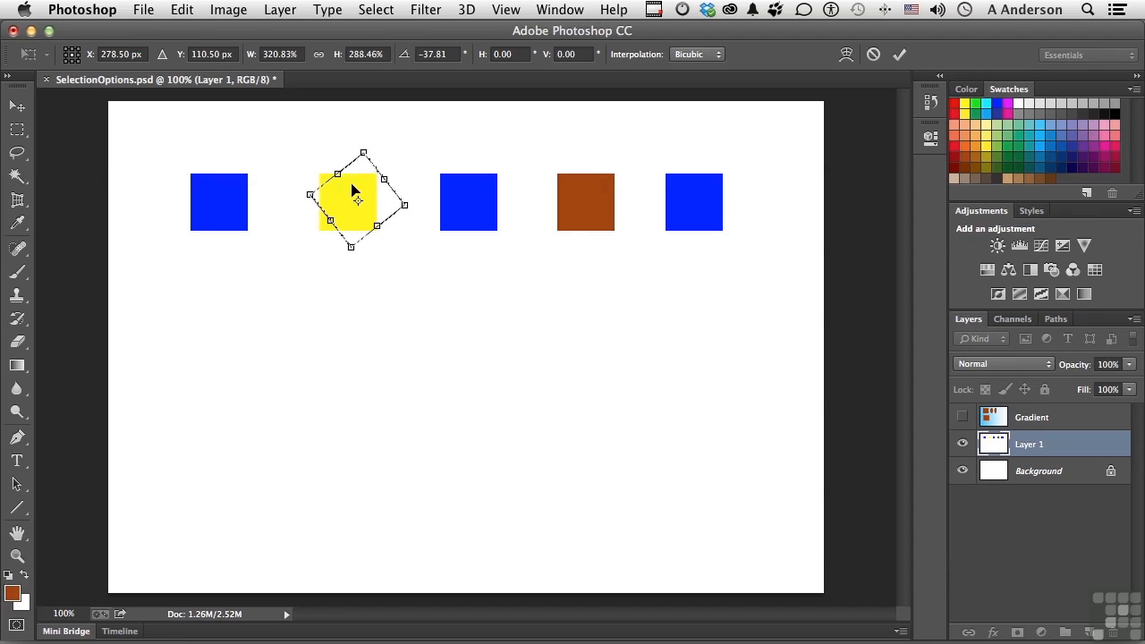
key("Return")
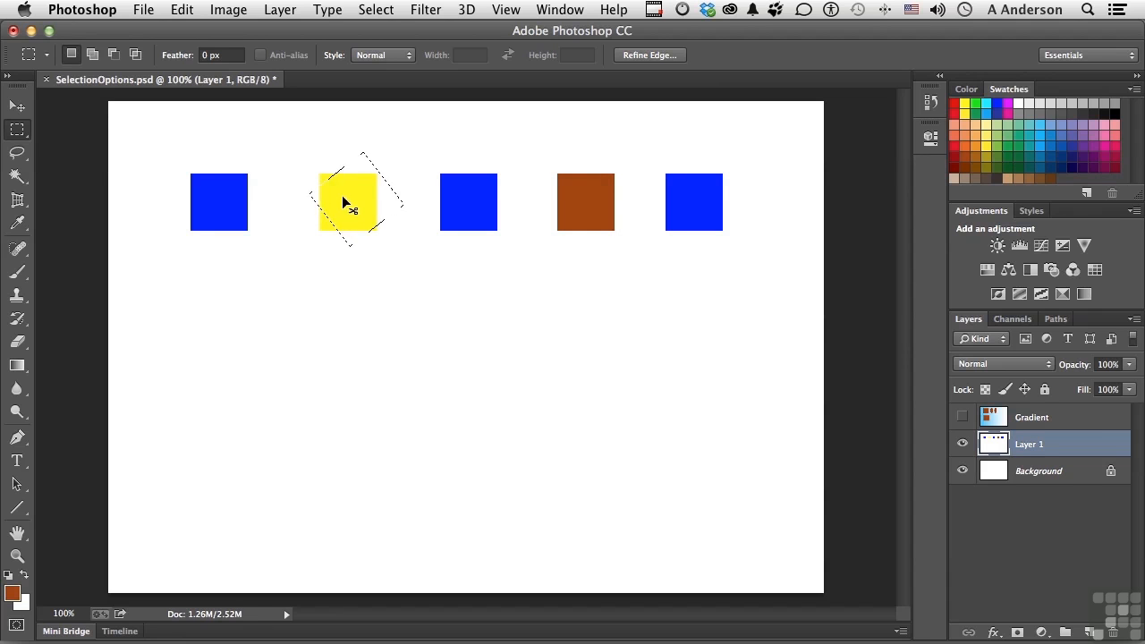
Step: Clear the rotated selection and switch to the Lasso tool
left_click(343, 197)
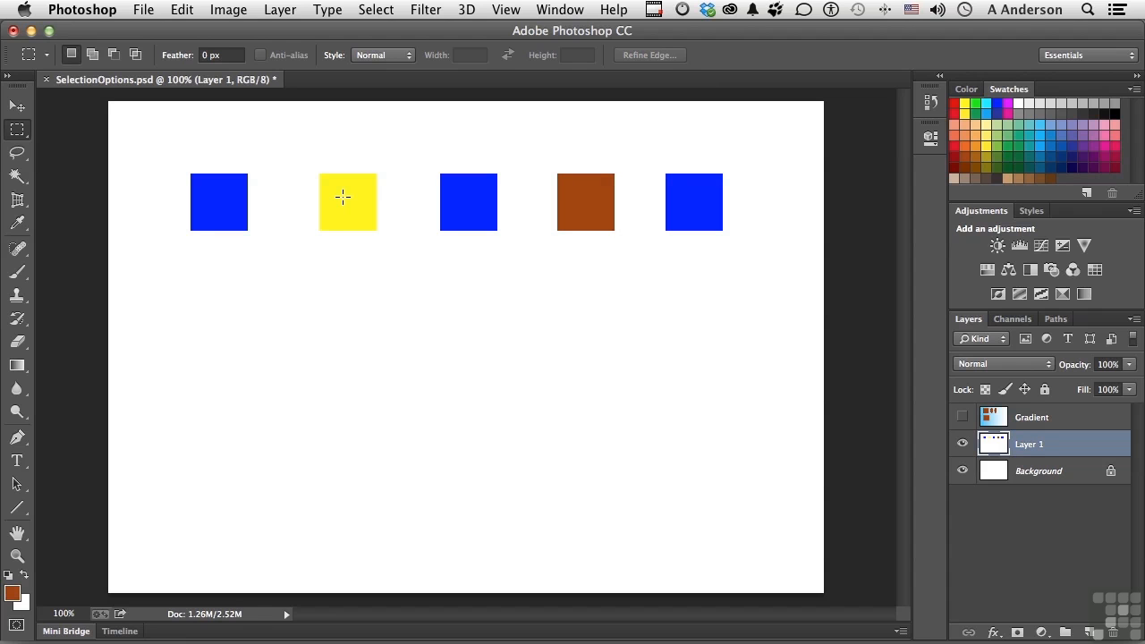
left_click(17, 154)
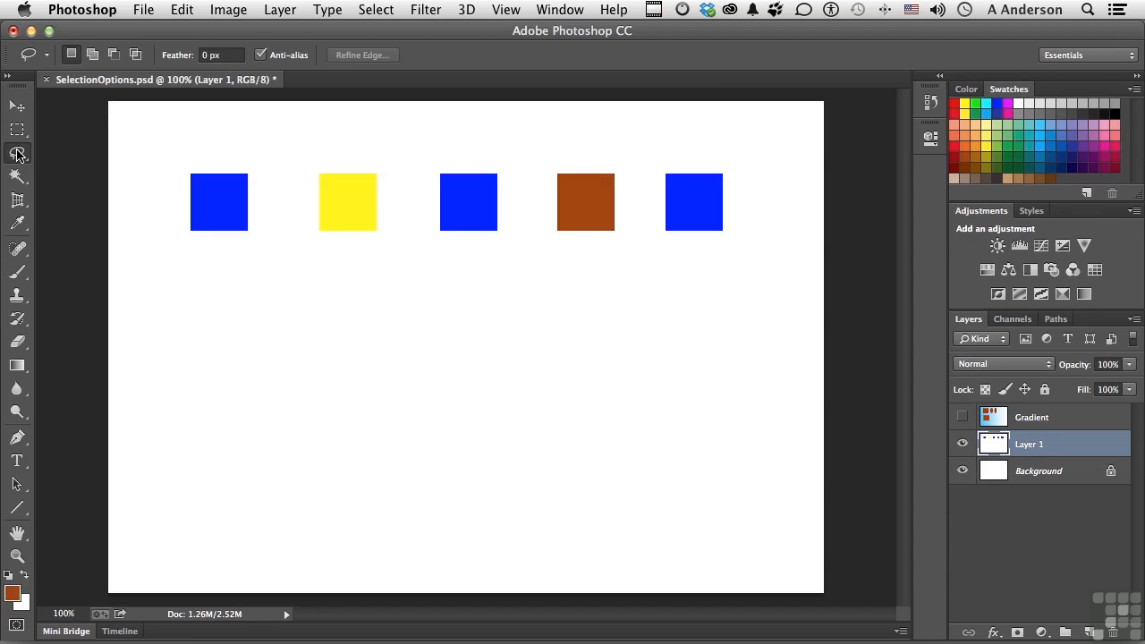